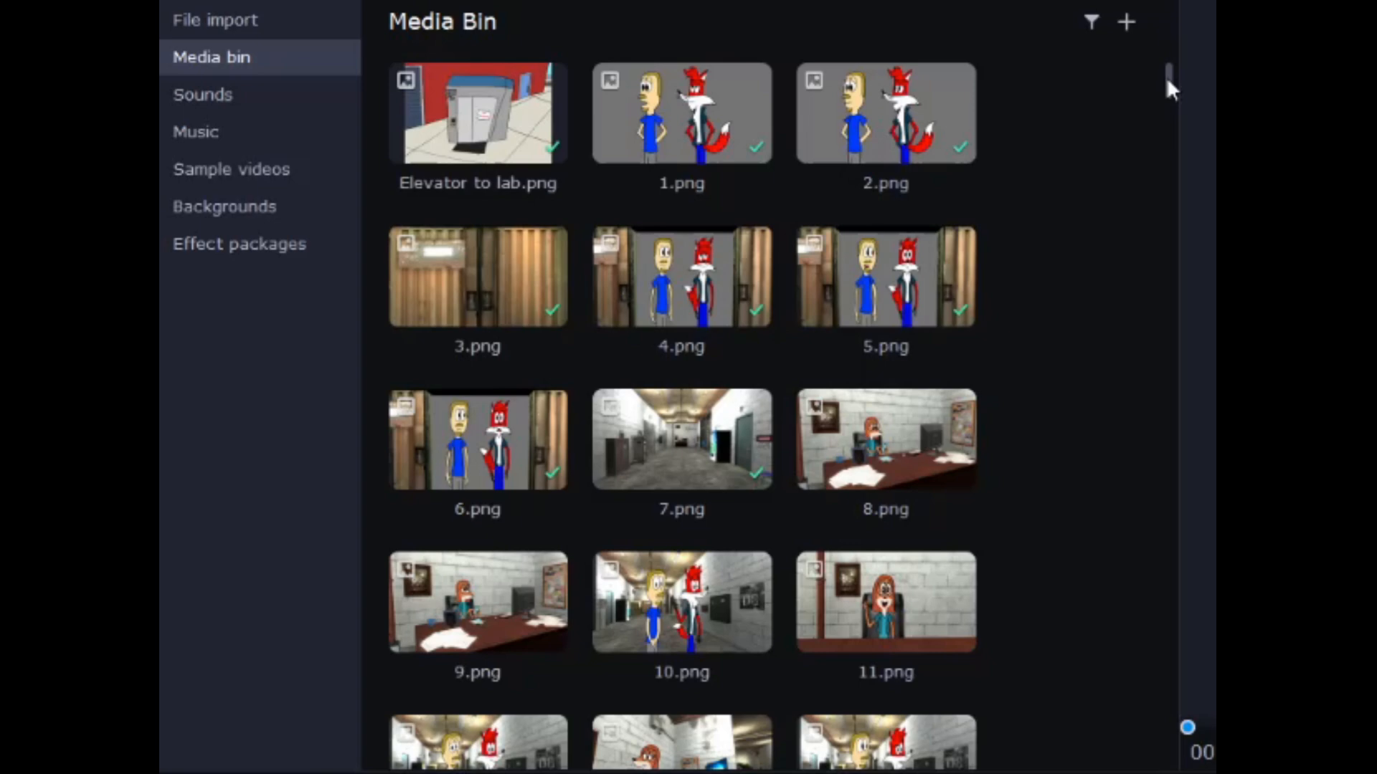
Step: Look through the media bin and the Hero helpers rivals project's Pictures folder for importing, without adding any files
drag(1166, 80, 1214, 38)
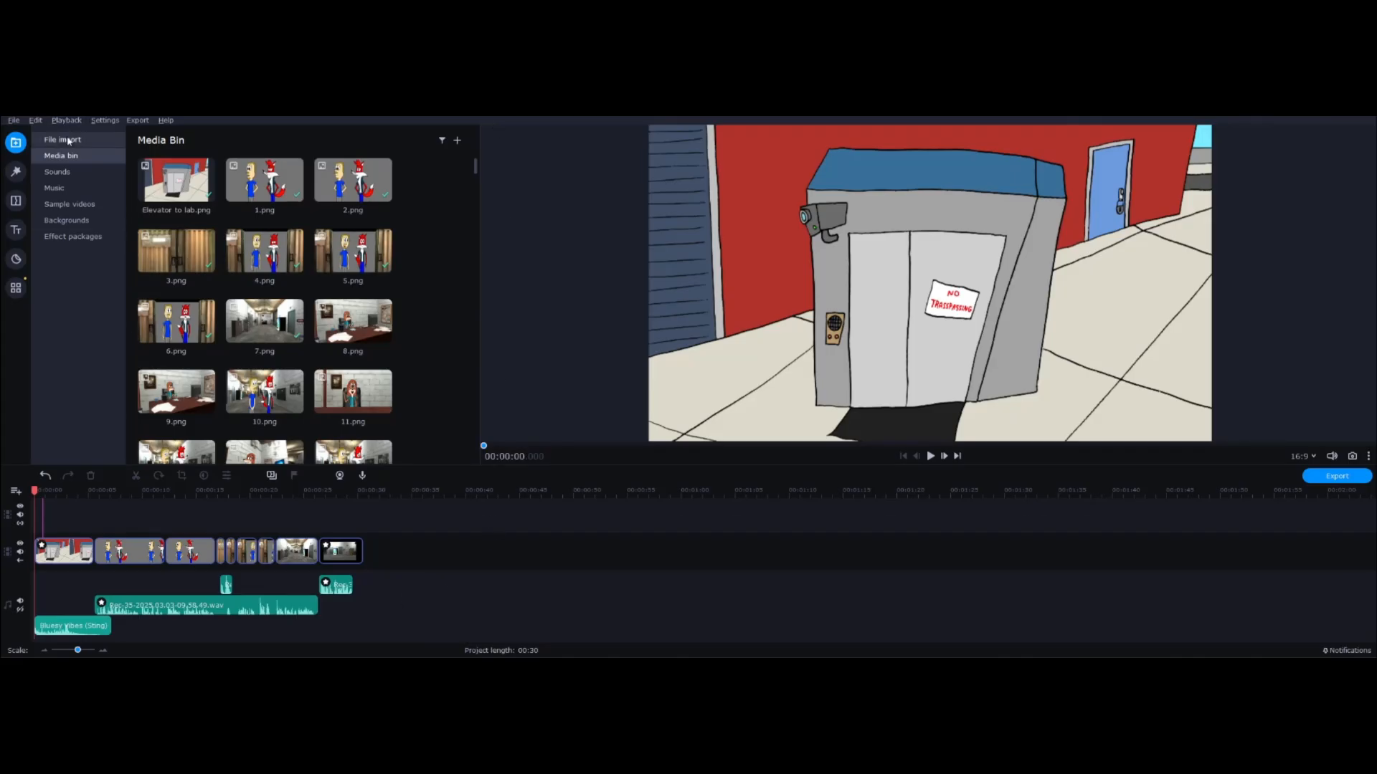
click(226, 26)
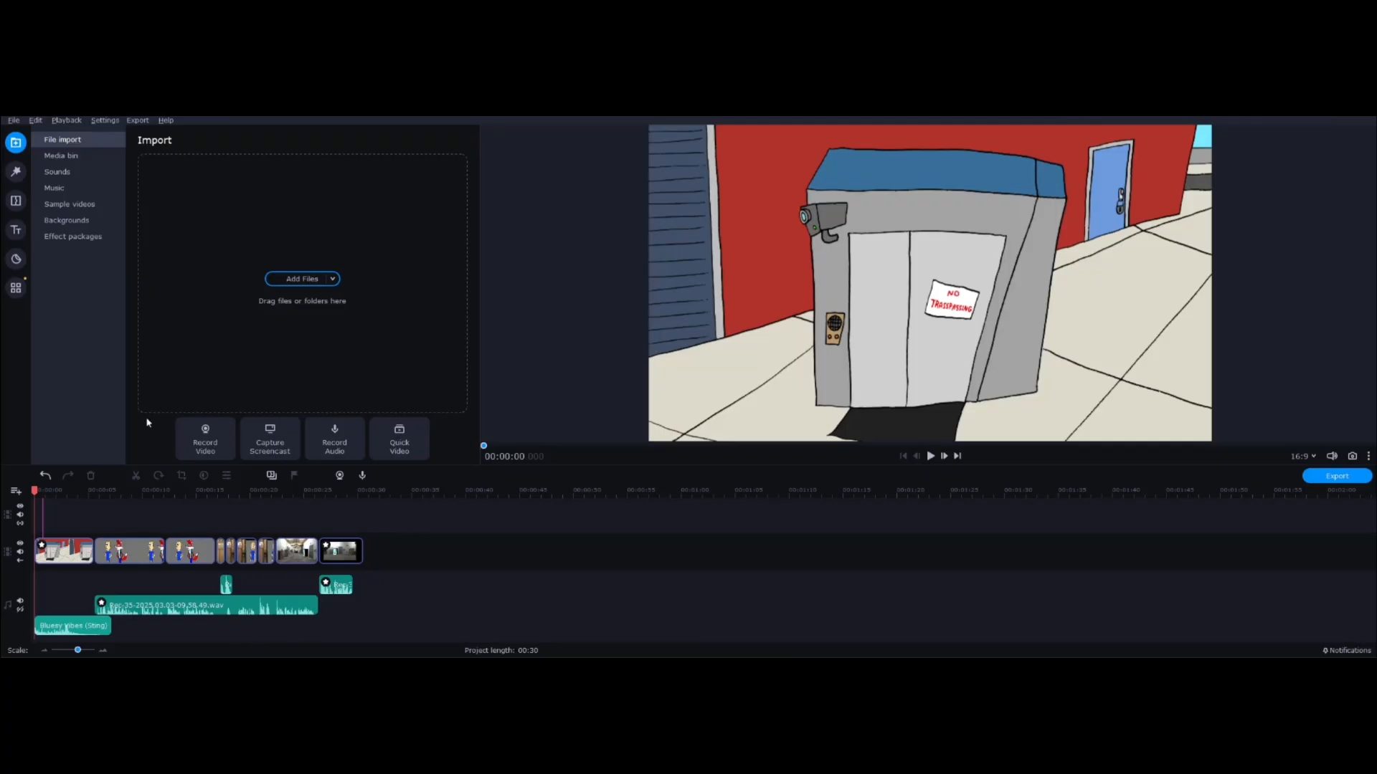
click(302, 279)
double_click(342, 212)
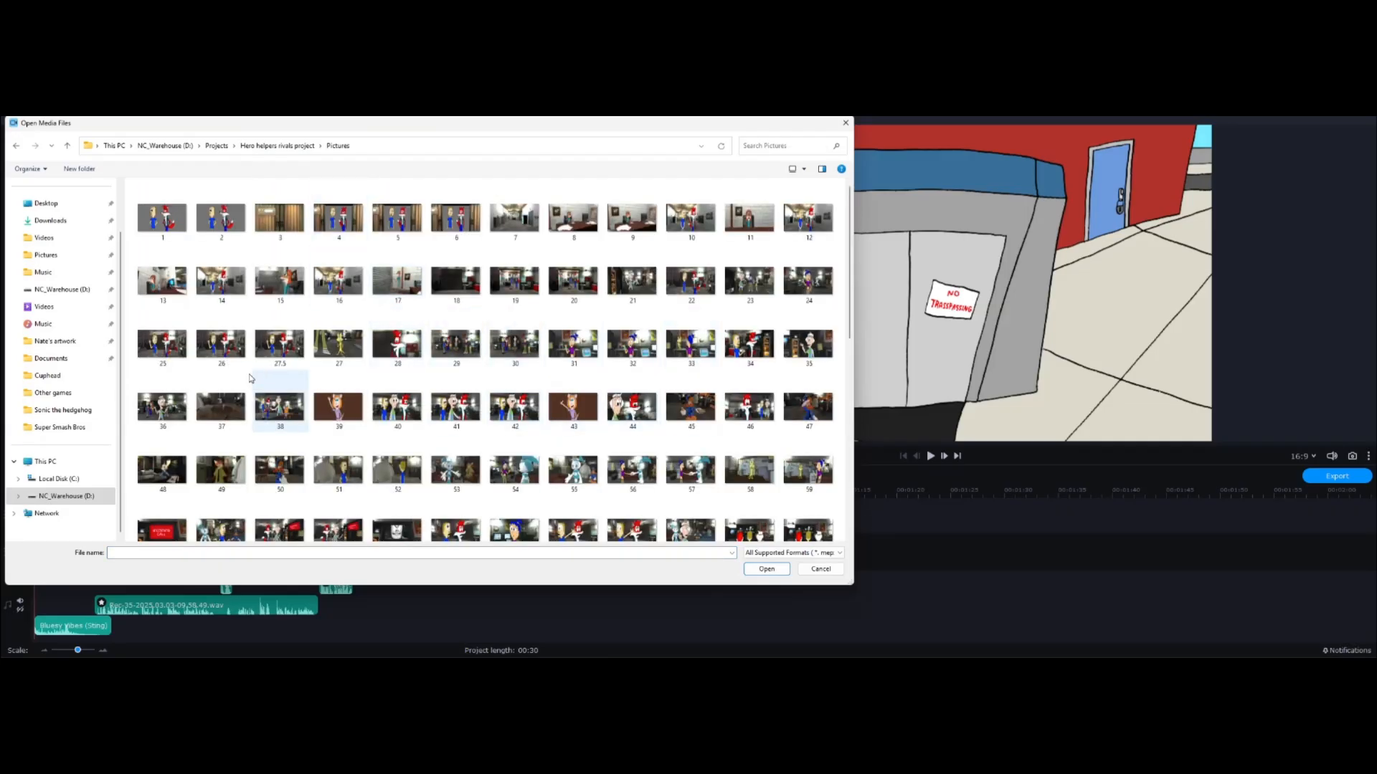
click(831, 572)
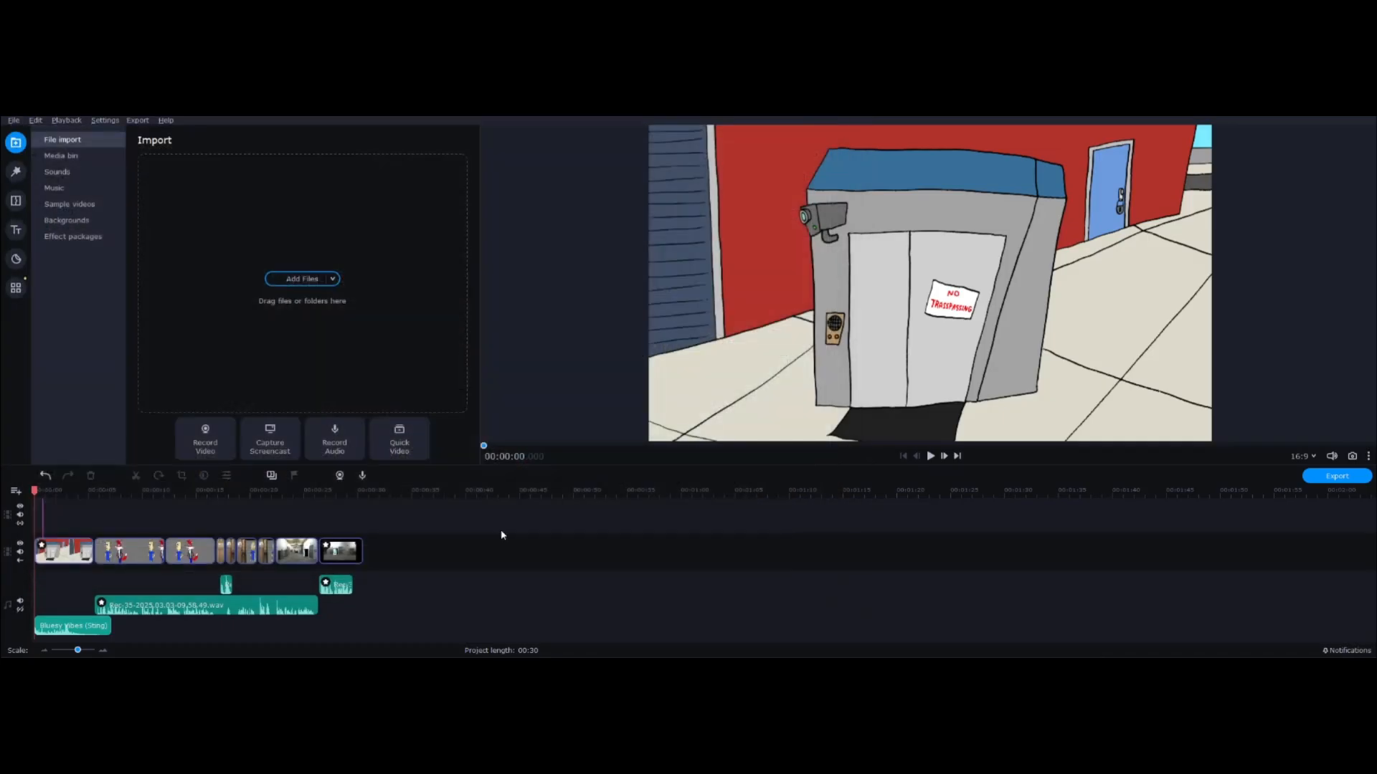
Step: Add 8.png from the media bin to the end of the video track, followed by 9.png through 14.png
click(81, 157)
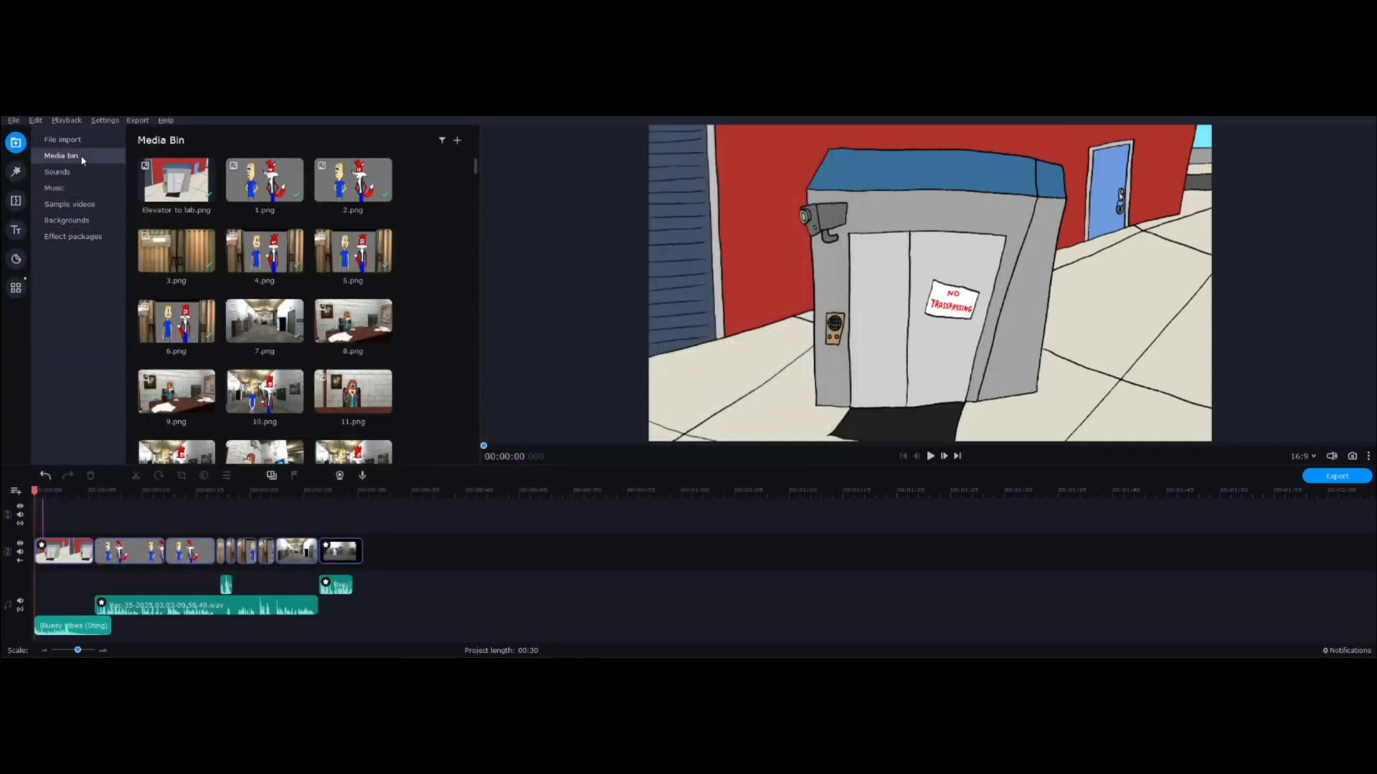
scroll(444, 343, down, 1)
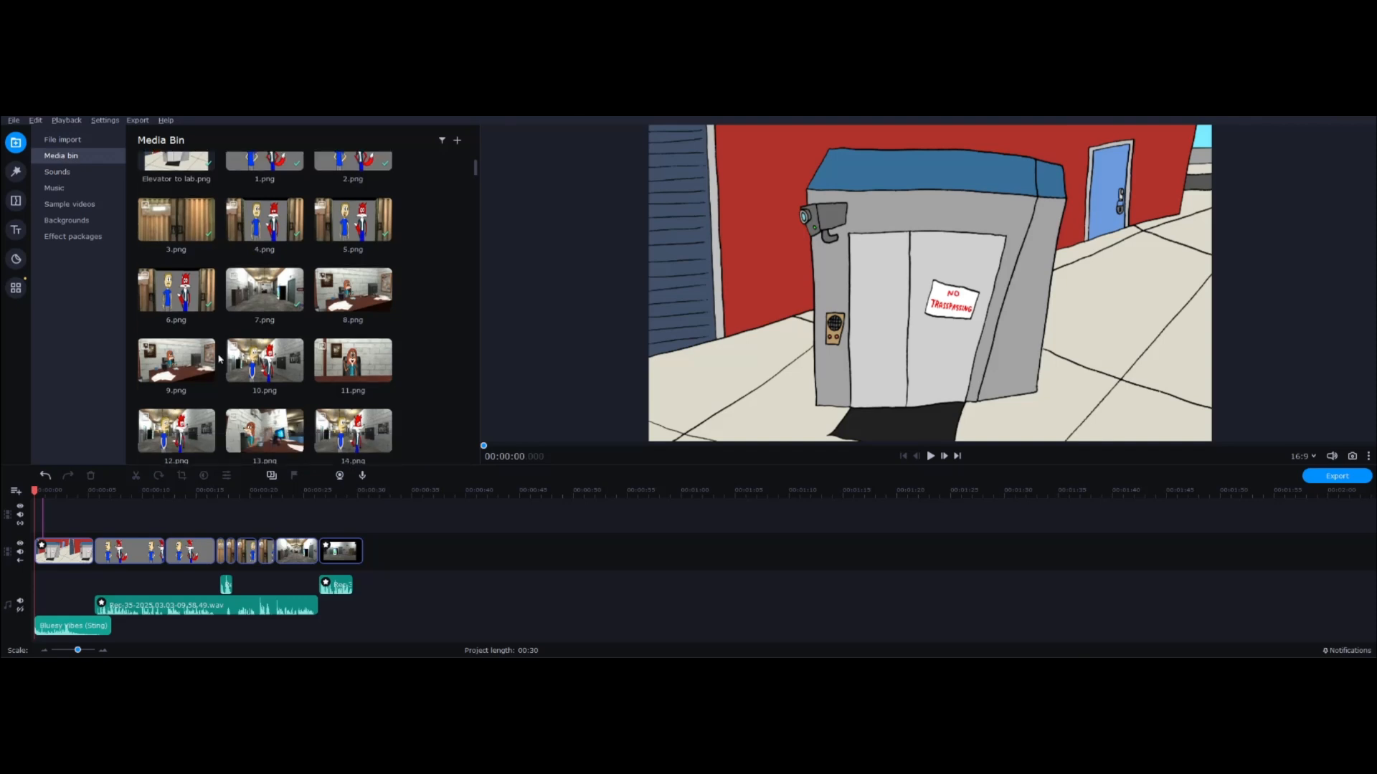
drag(337, 290, 391, 551)
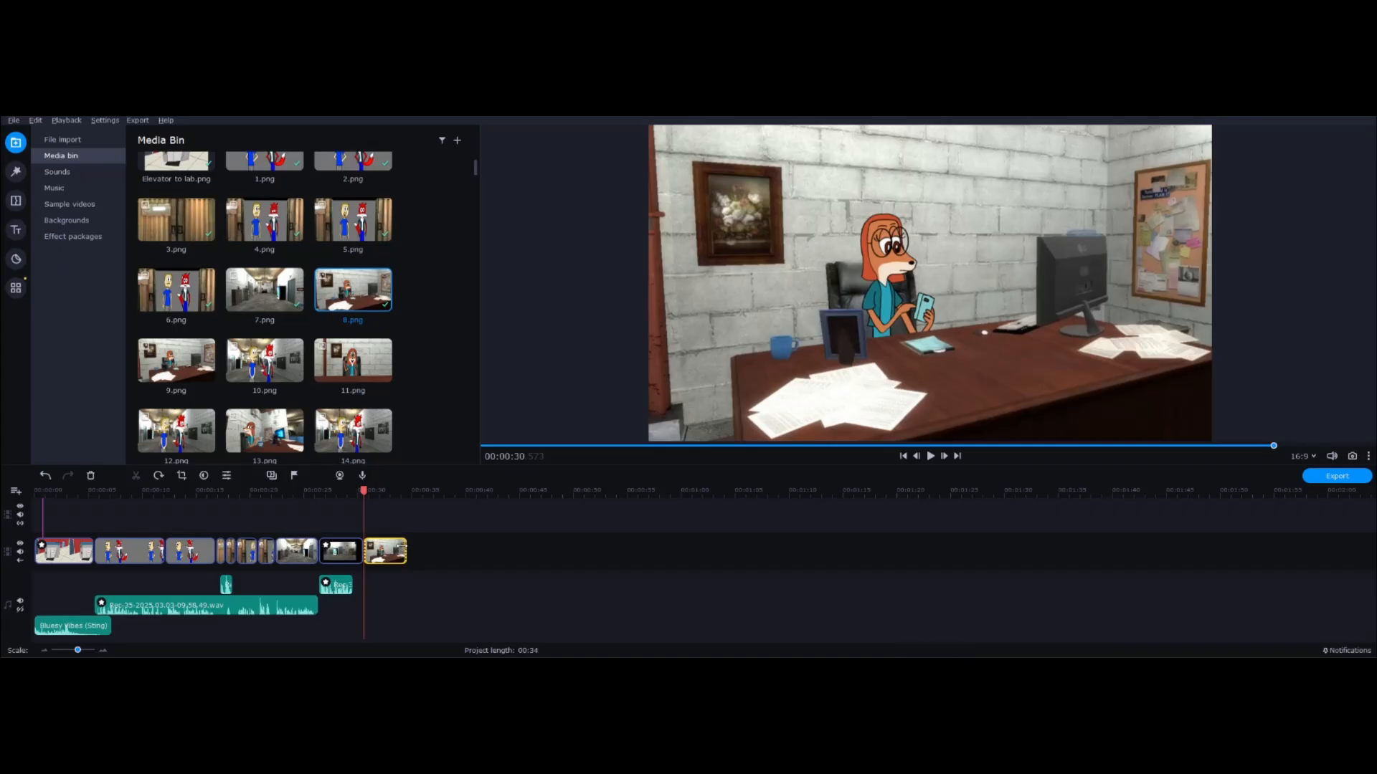
drag(133, 365, 457, 545)
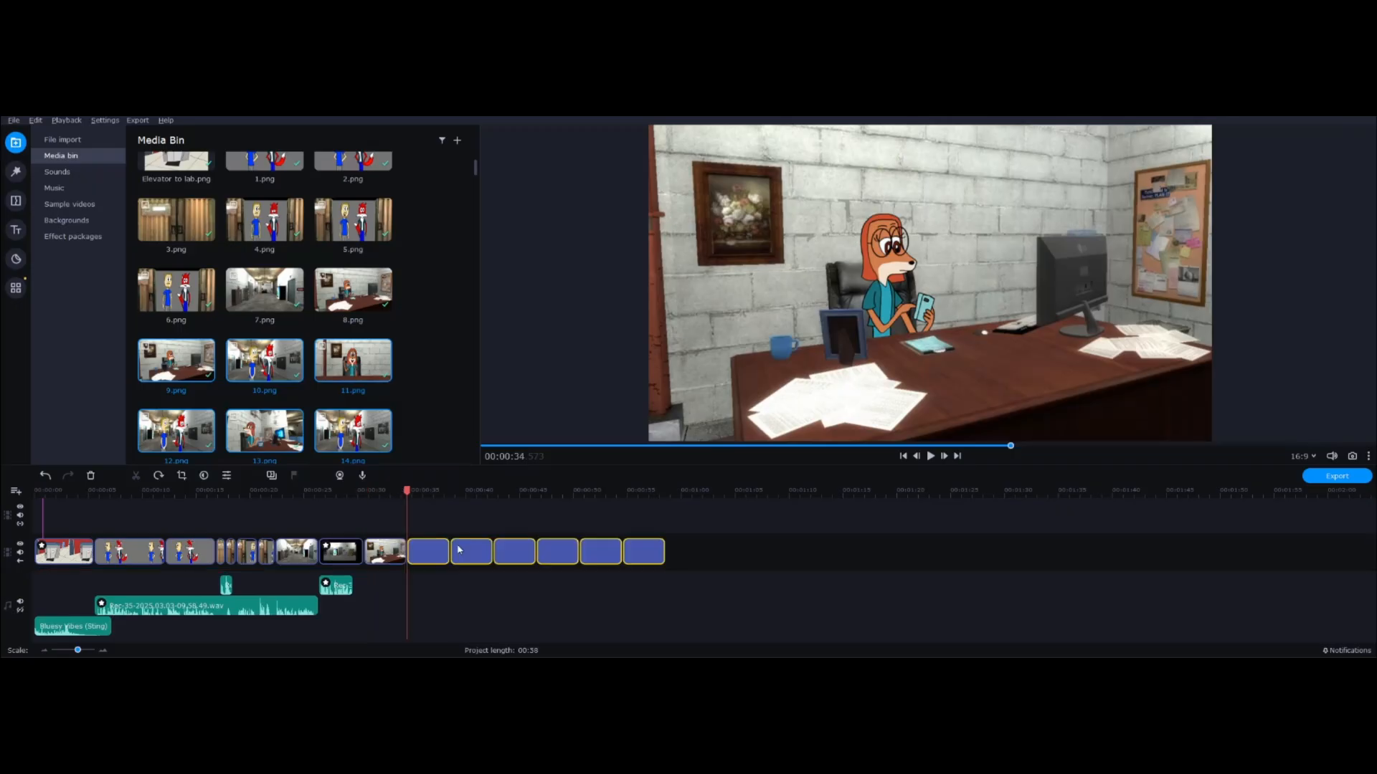
Step: Preview the newly added pictures in the timeline, comparing the first two desk shots and scrubbing through the rest of the scene
click(388, 555)
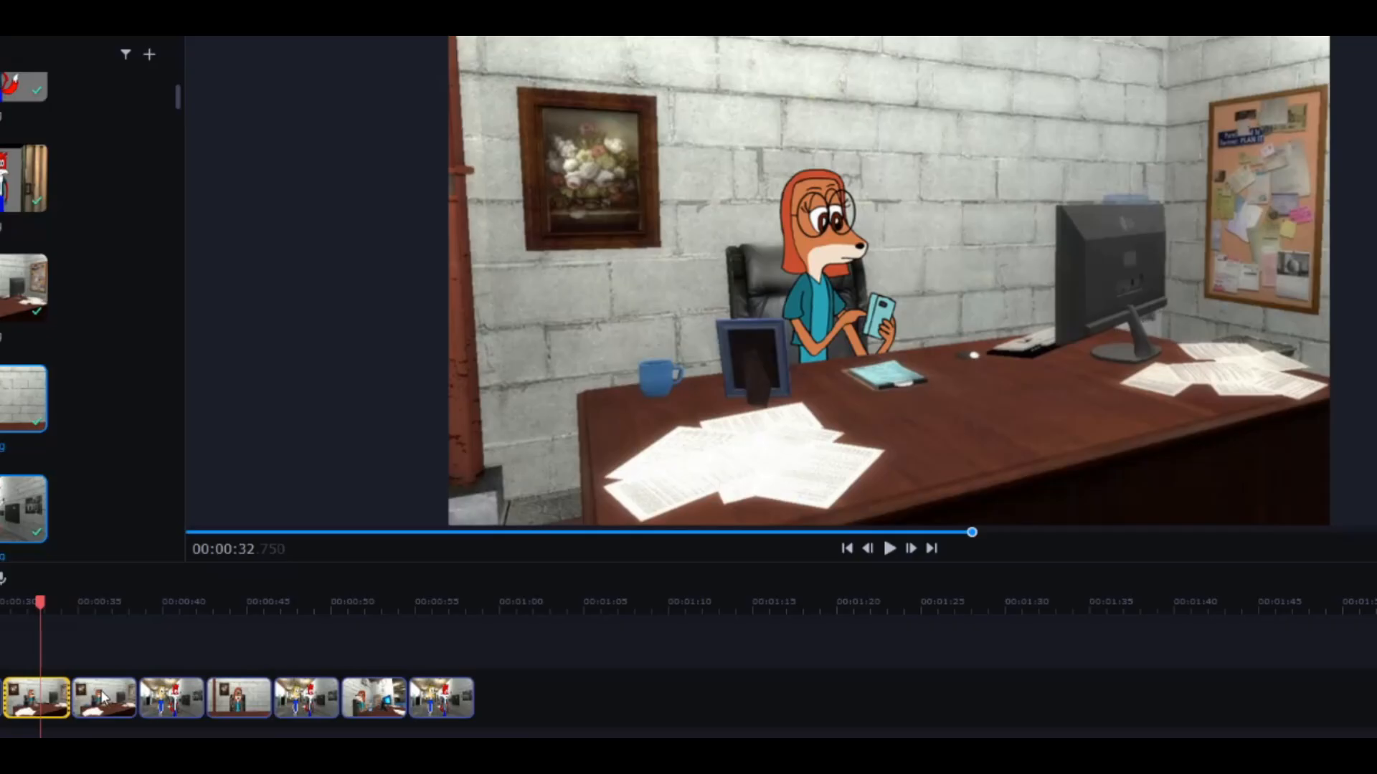
click(104, 697)
click(52, 702)
click(103, 702)
click(44, 702)
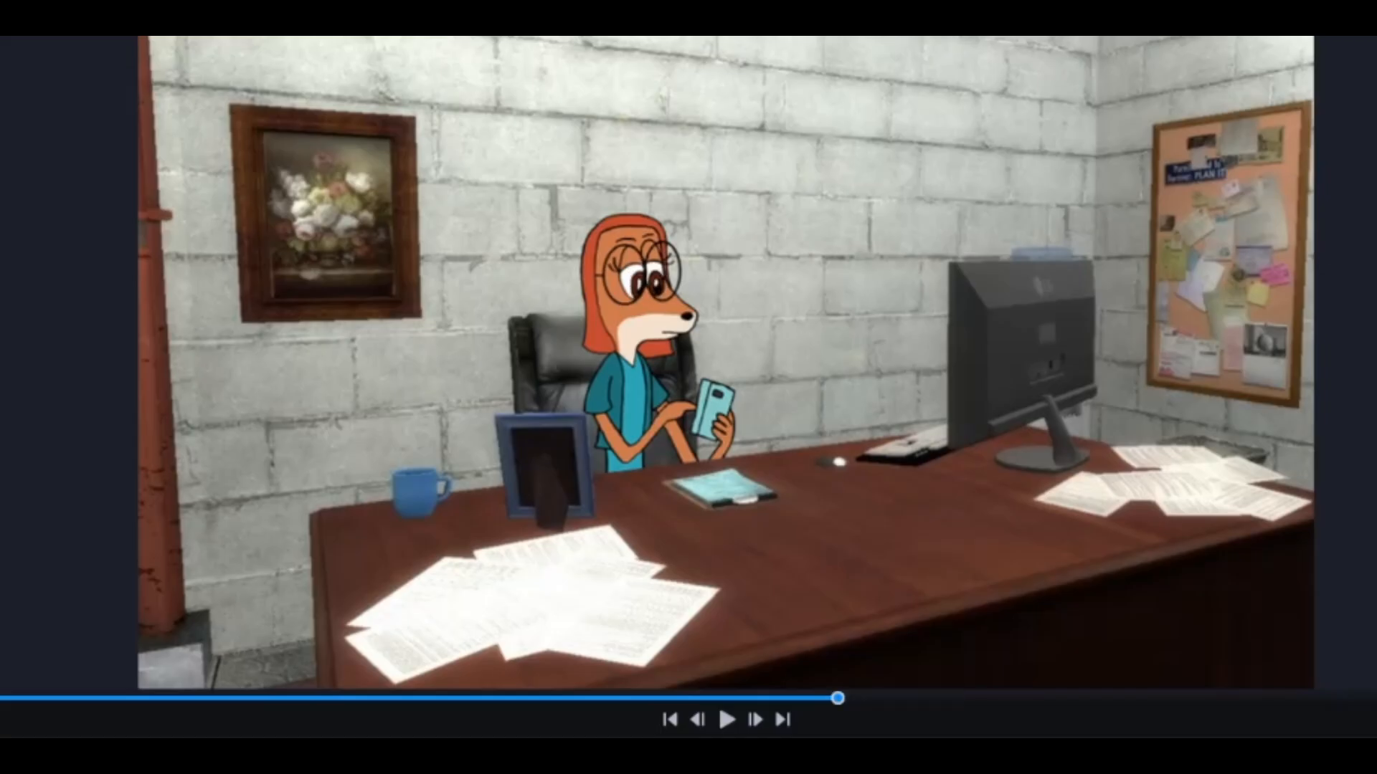
click(172, 606)
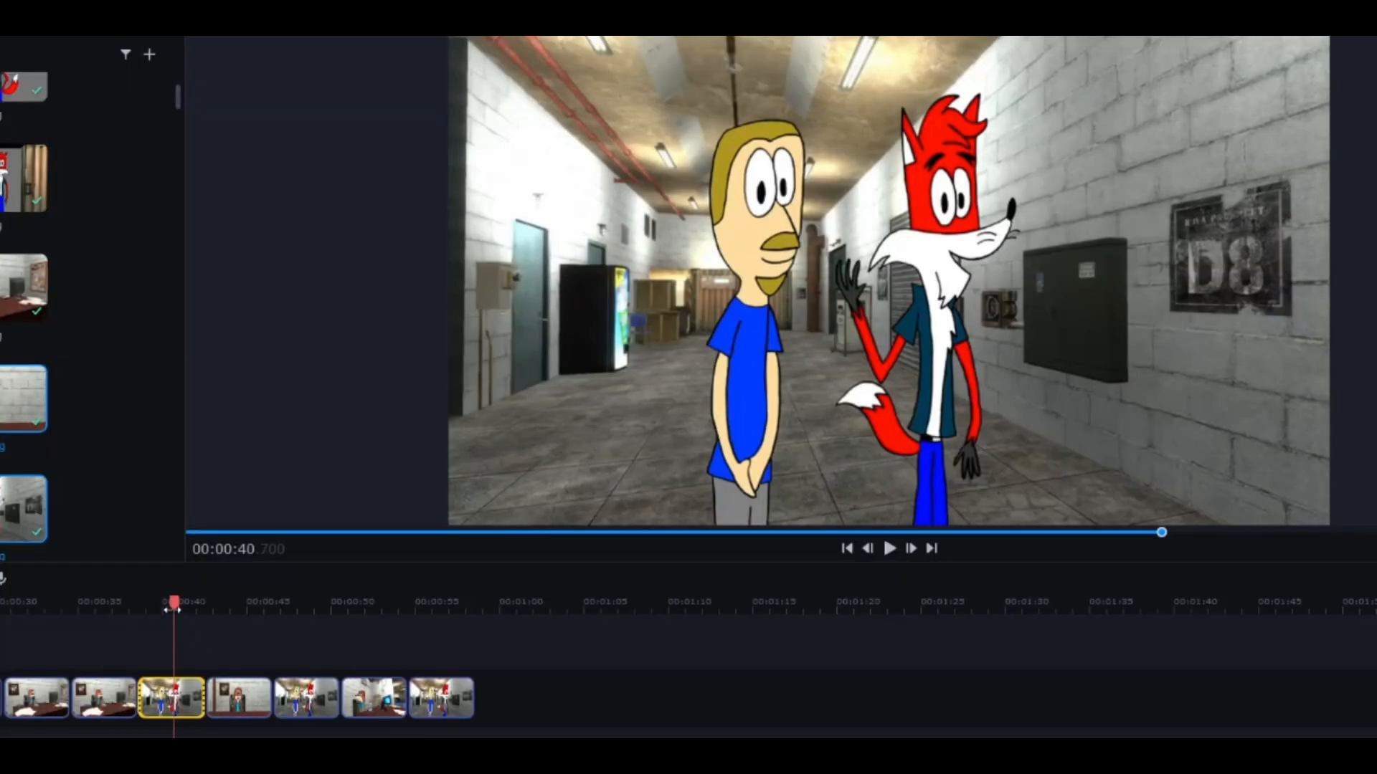
drag(172, 609, 439, 624)
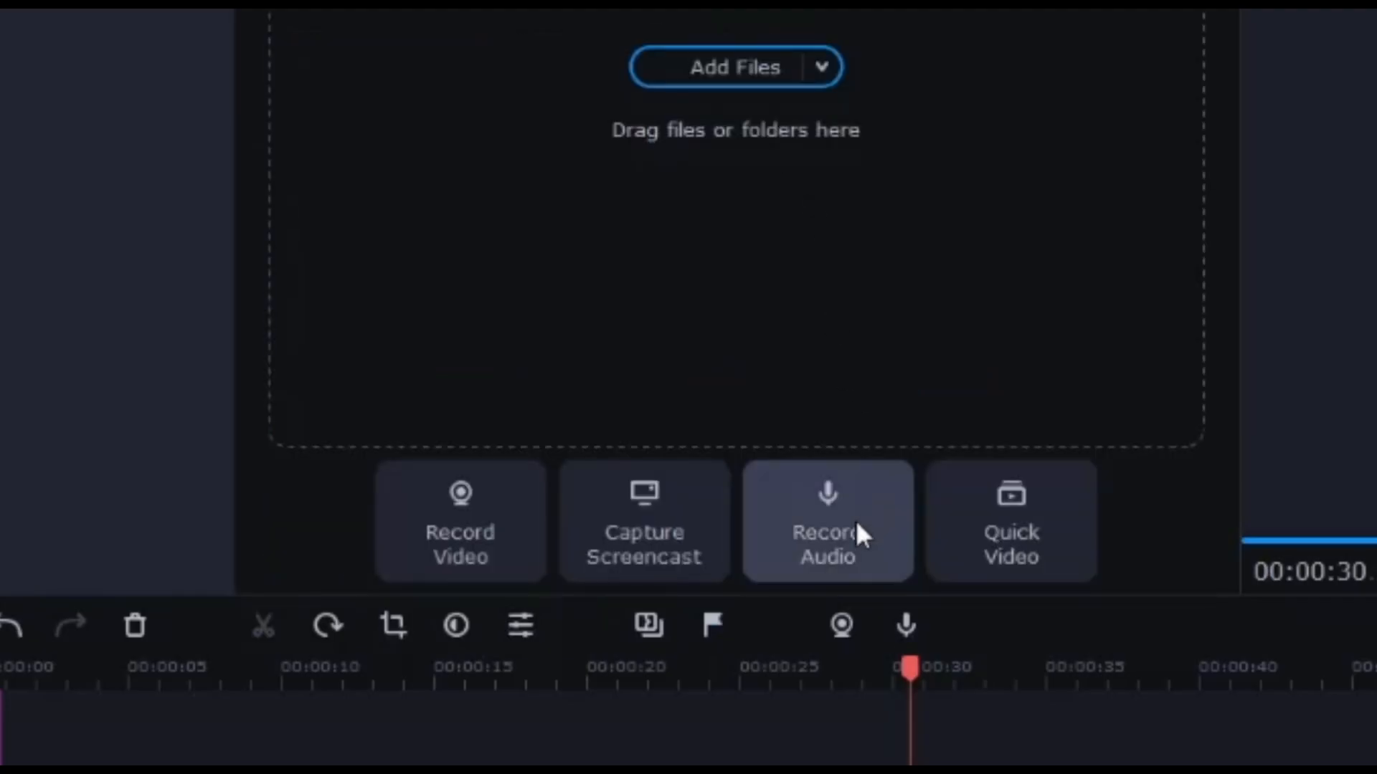
Step: Record a voice-over about 7 seconds long onto the audio track, starting at 00:00:30.573 under 8.png
click(805, 557)
click(424, 427)
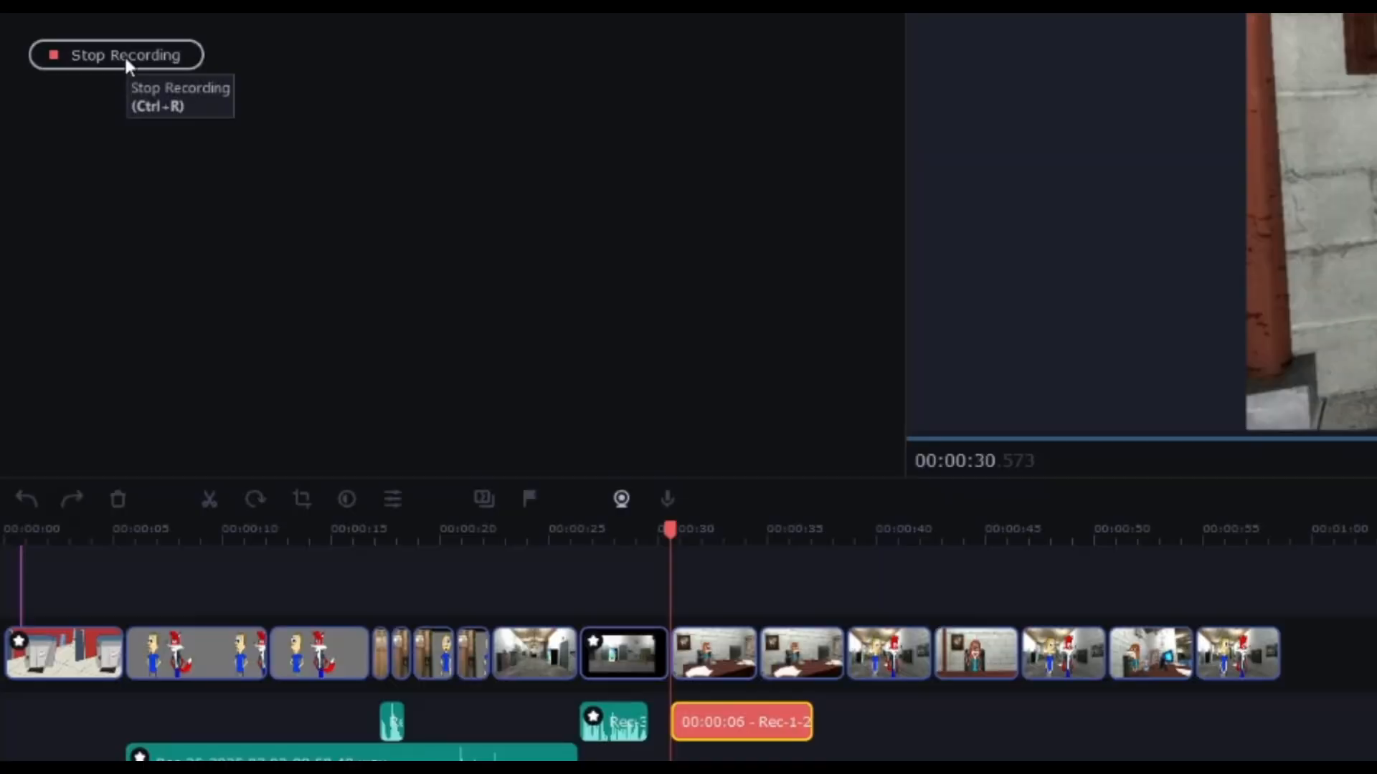
click(343, 176)
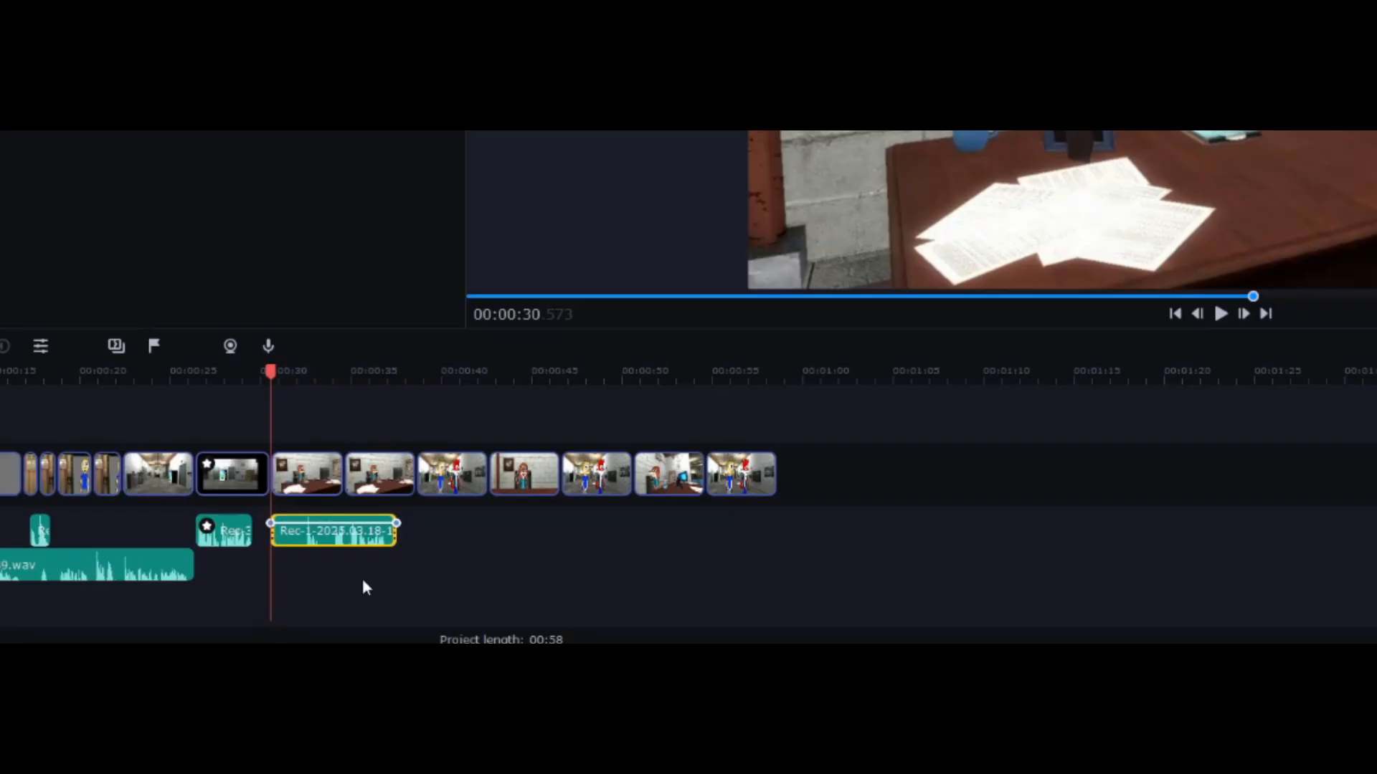
Step: Trim the voice recording's start to 00:00:32.073 and shorten the 8.png clip so it ends at that point
drag(272, 551, 345, 536)
drag(343, 473, 301, 474)
scroll(859, 601, up, 3)
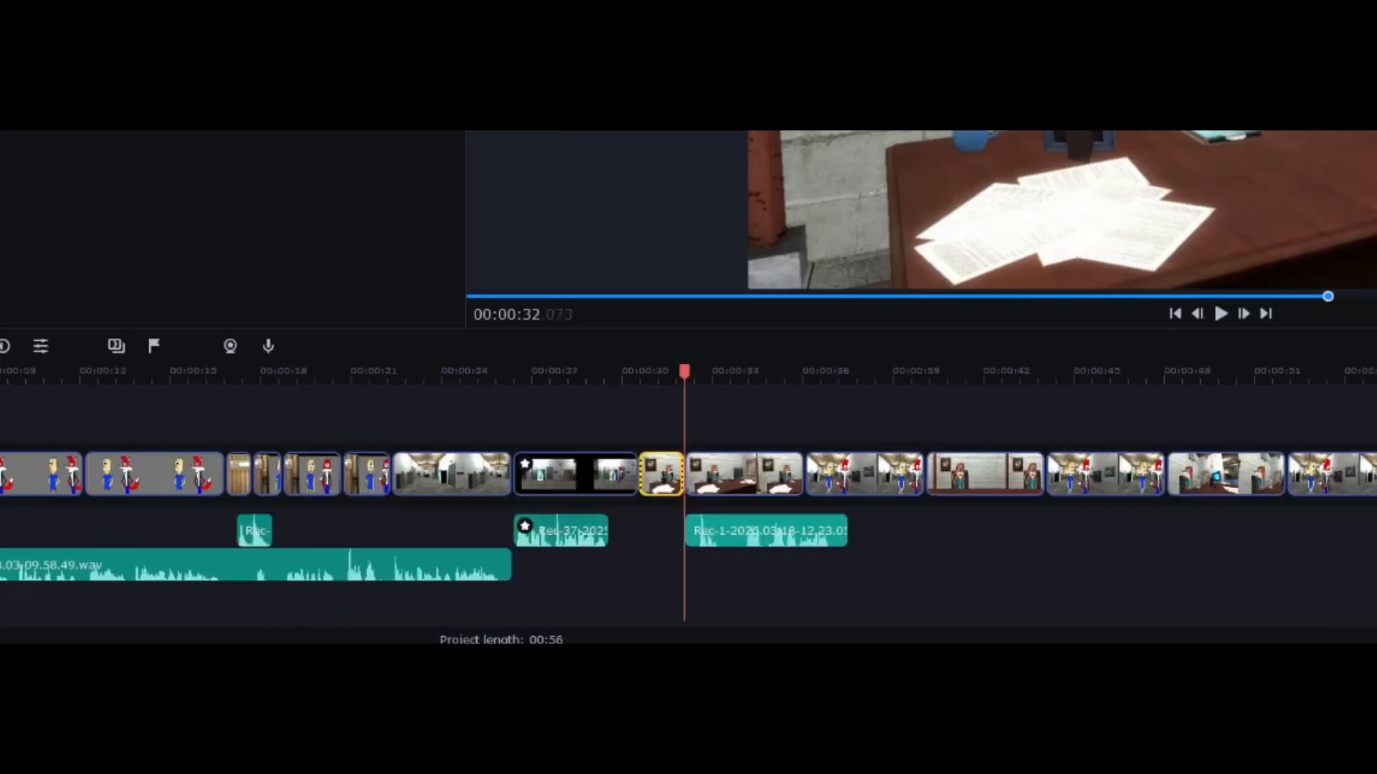
Step: Trim the end of the new voice recording to 00:00:36.601
click(860, 534)
drag(819, 535, 900, 545)
drag(1120, 534, 1088, 534)
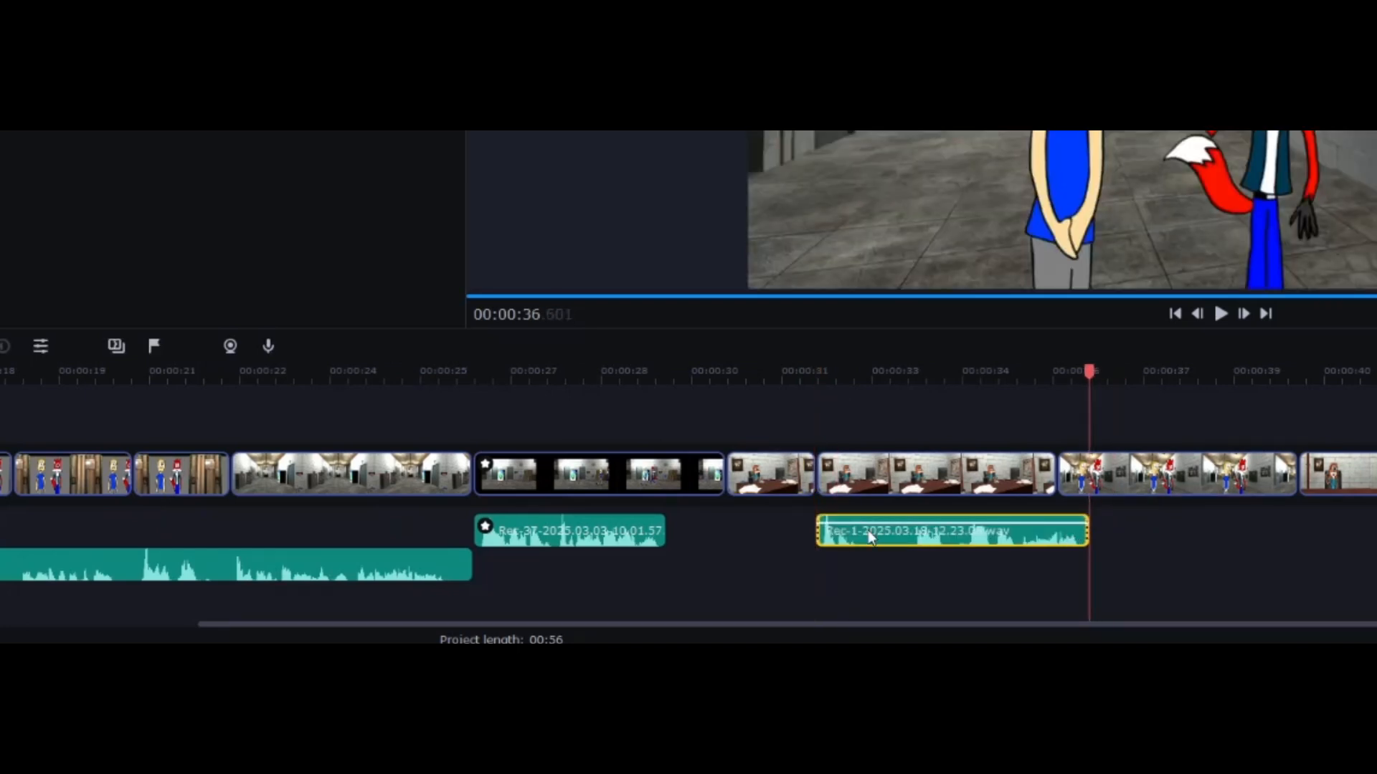
Step: Play back the scene from the start of the voice recording at 00:00:32.073 to check its sound
right_click(871, 535)
click(821, 534)
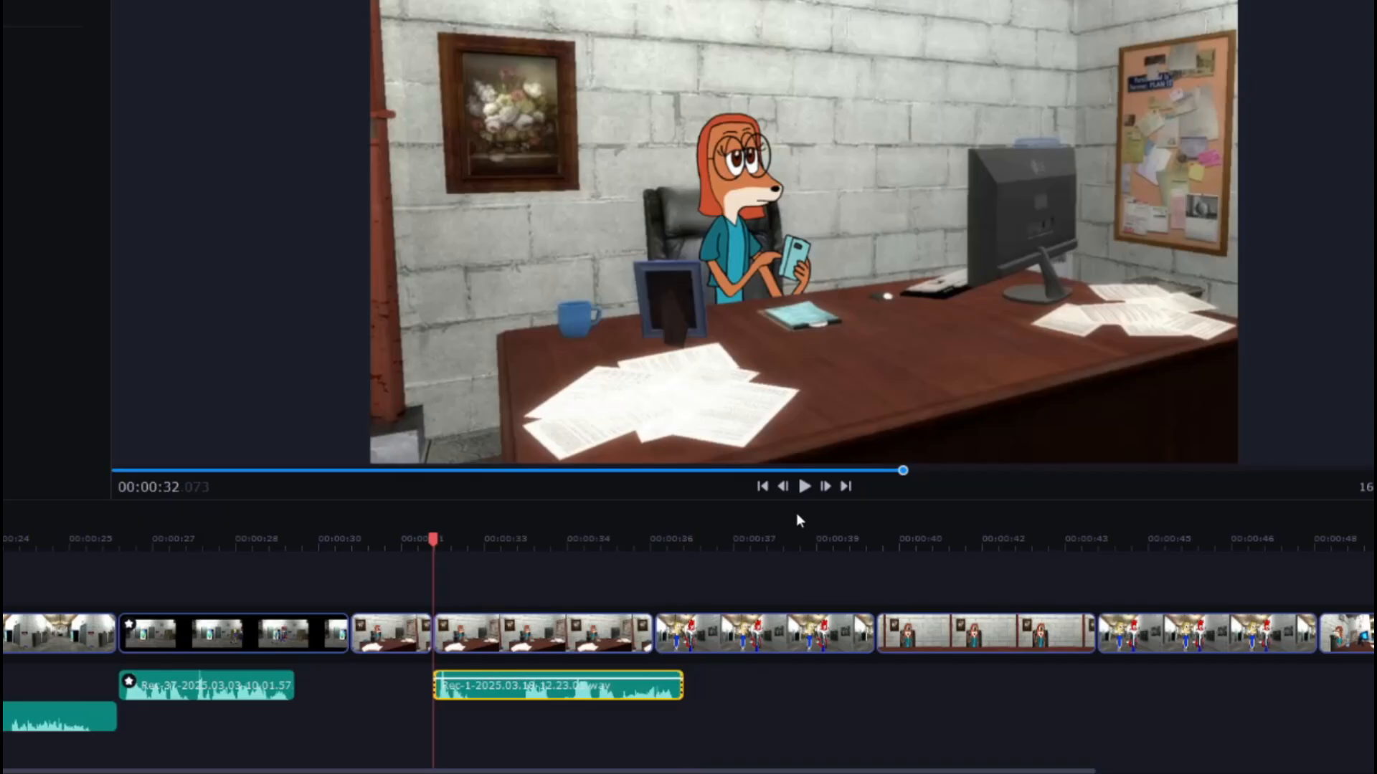
click(805, 486)
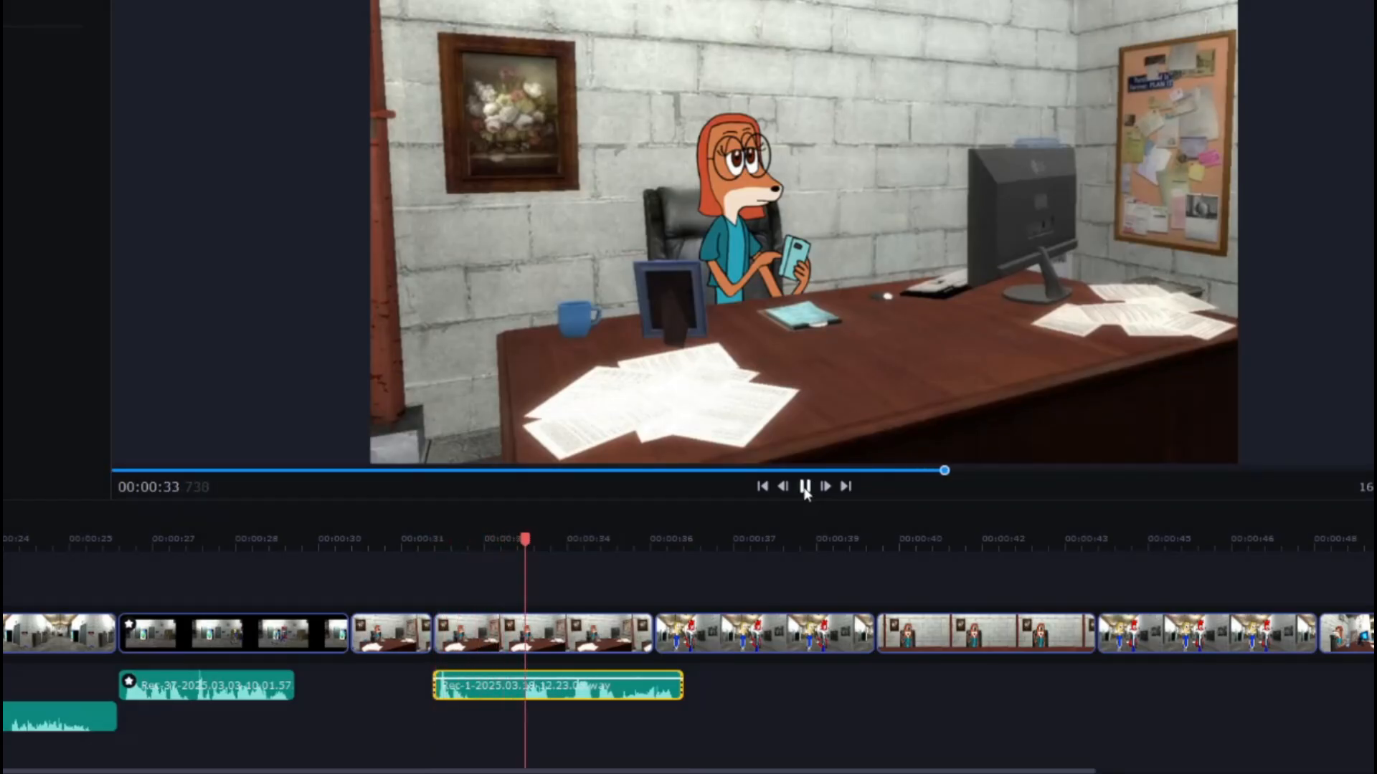
click(805, 487)
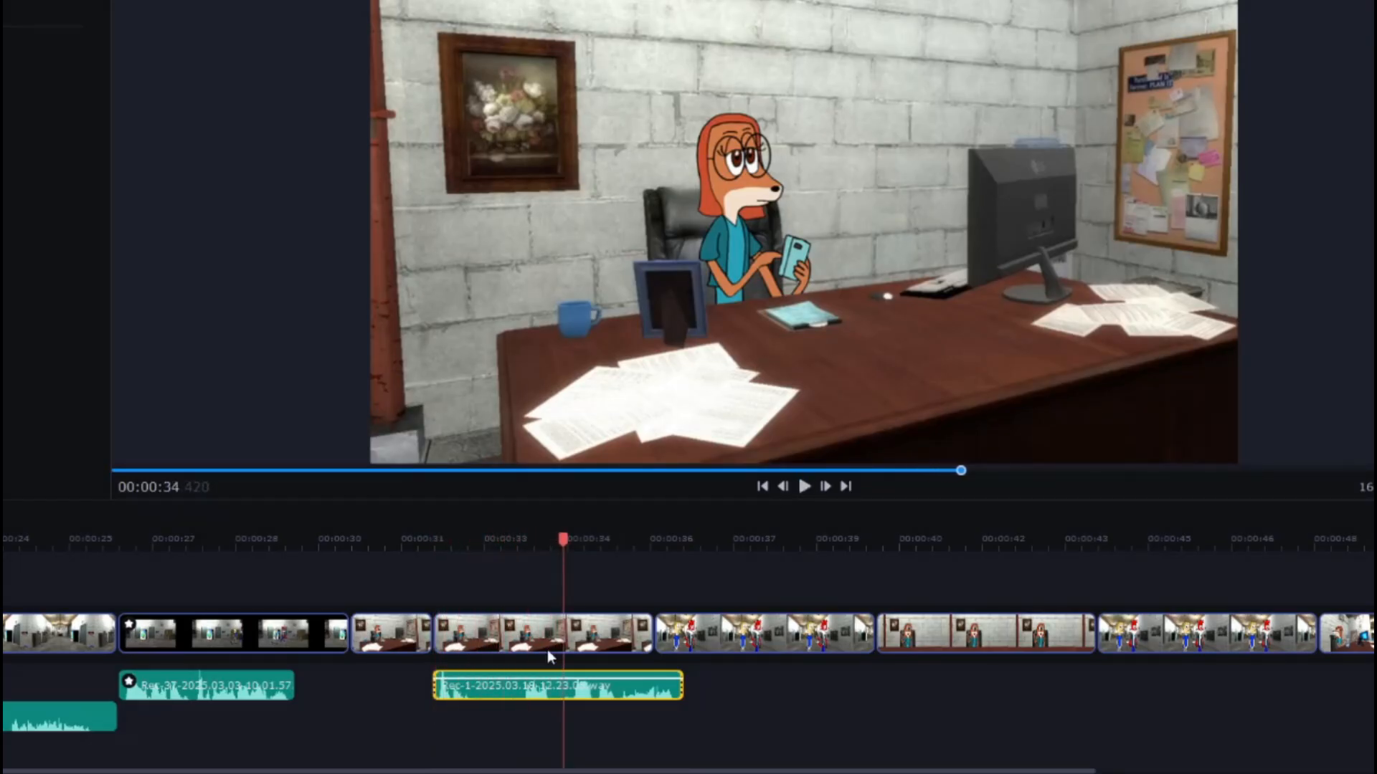
Step: Enable Normalize for the new voice recording and raise its volume above 100%
right_click(485, 697)
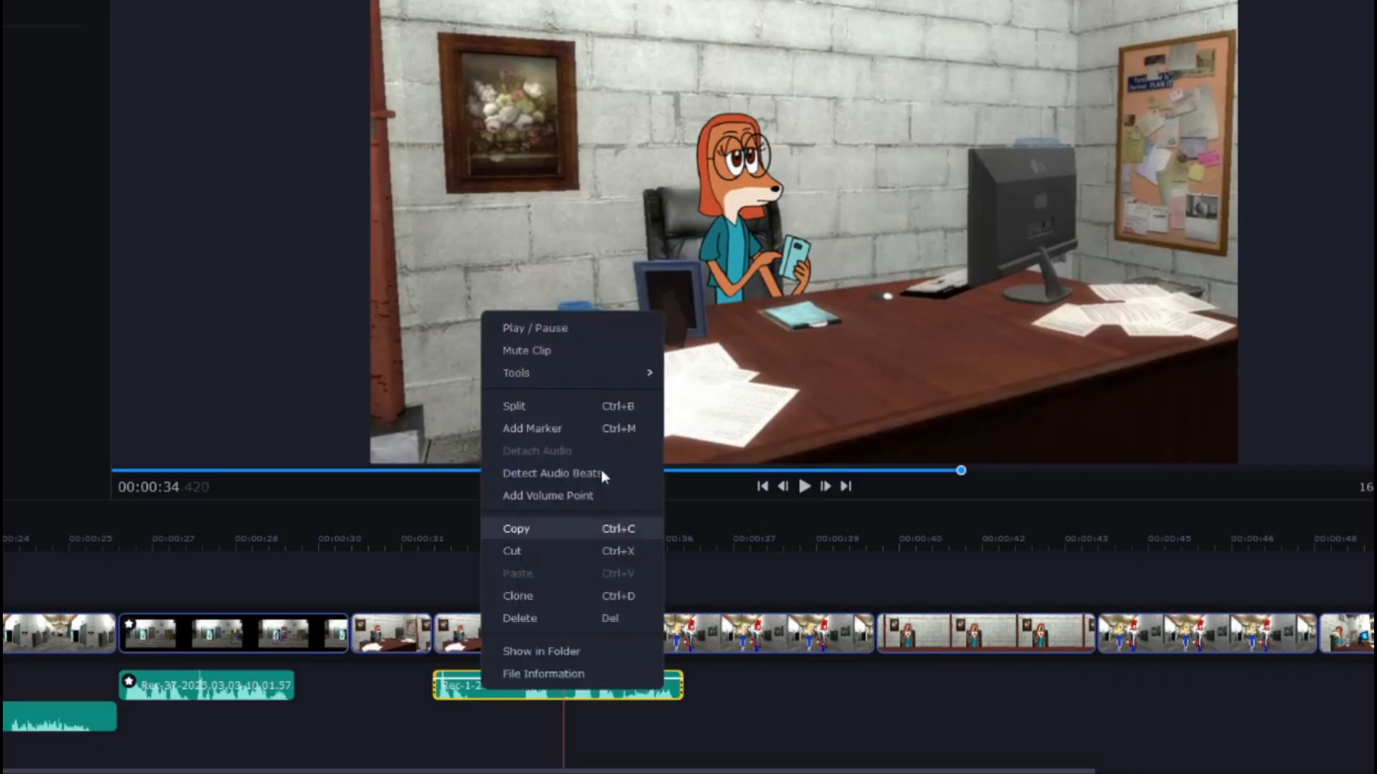
click(583, 409)
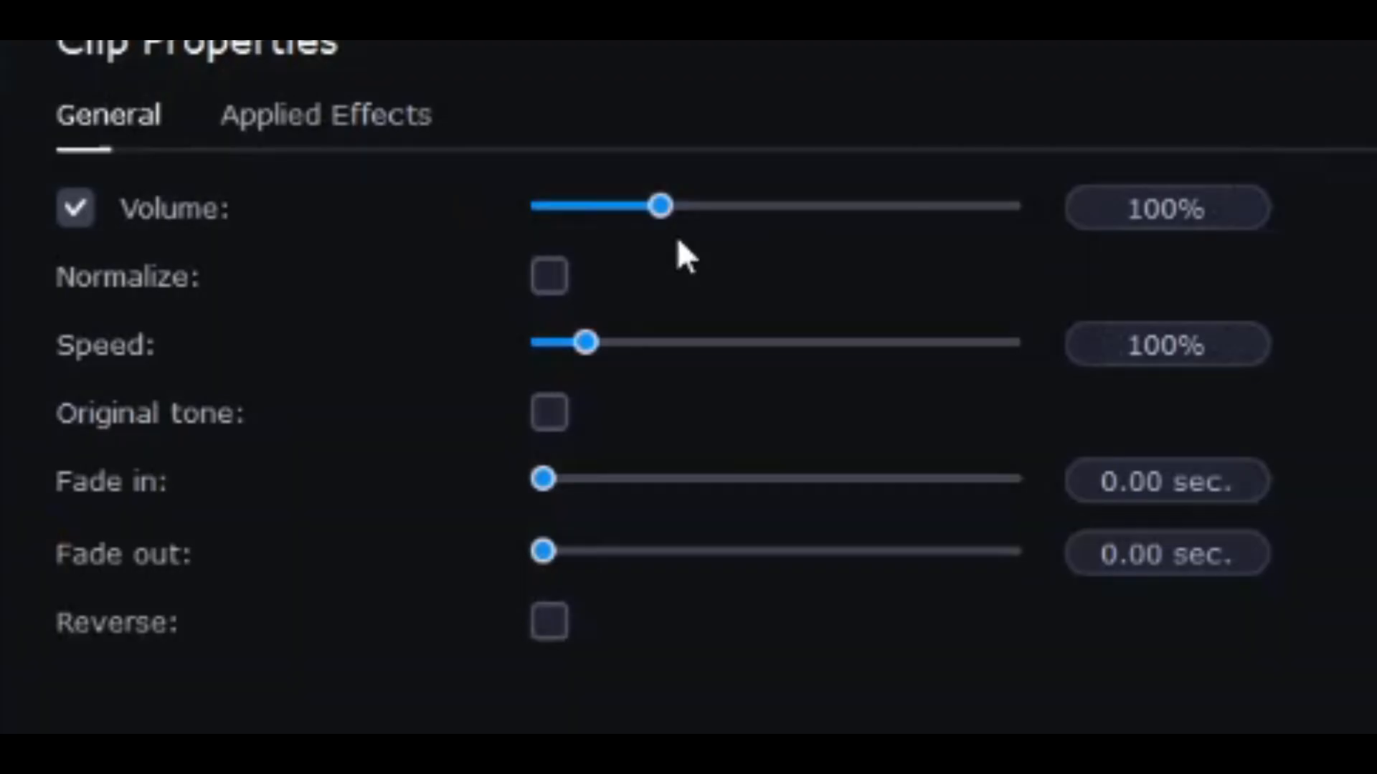
click(554, 283)
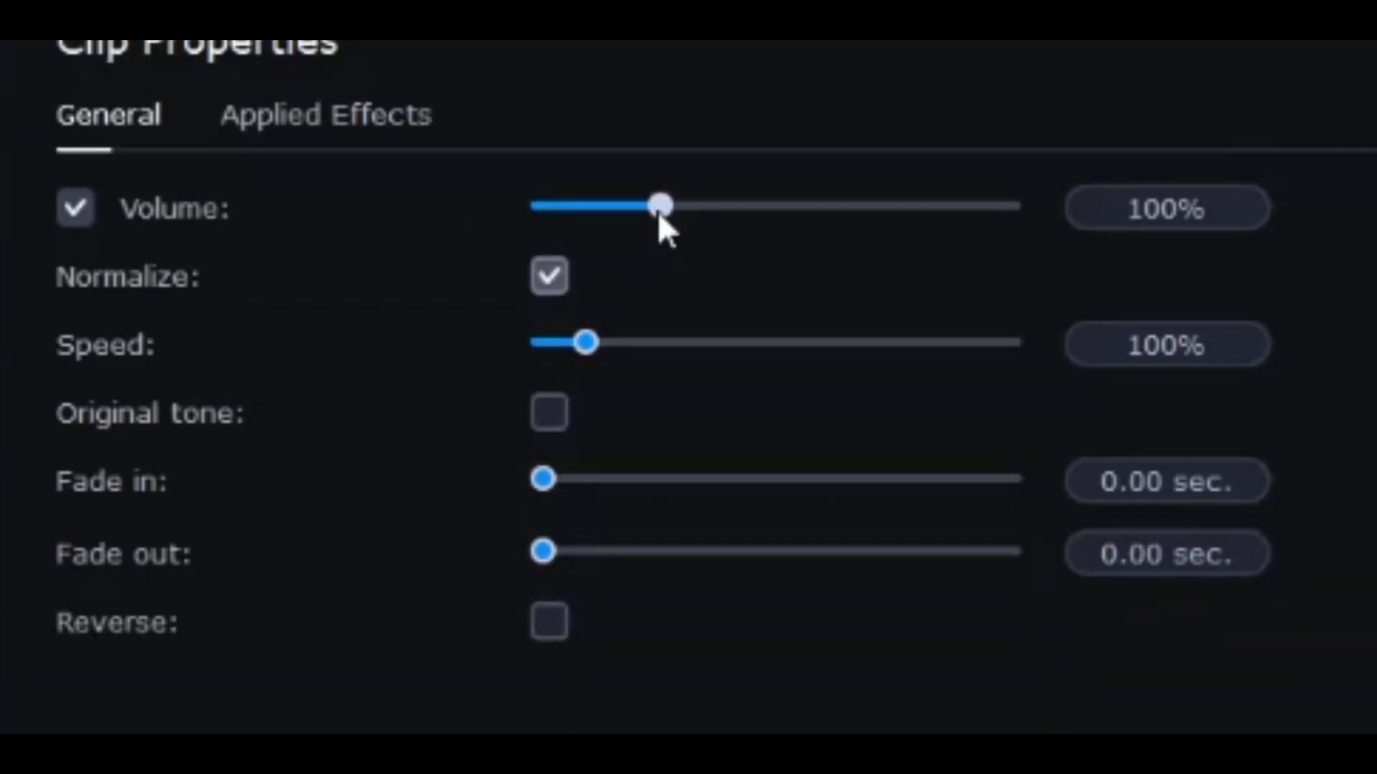
drag(657, 211, 774, 208)
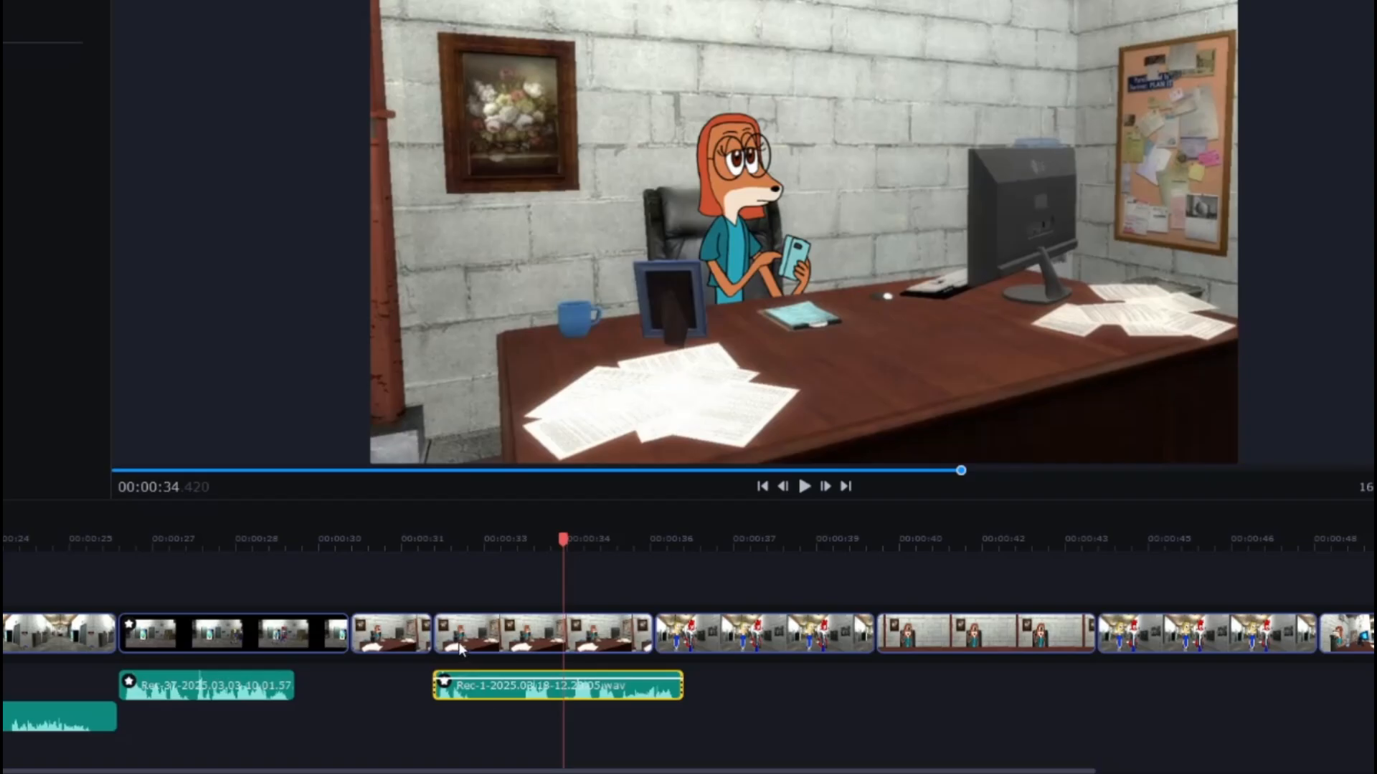
Step: Play to the end of the first spoken line, split the 9.png clip at 00:00:33.162 and delete its remainder
click(445, 631)
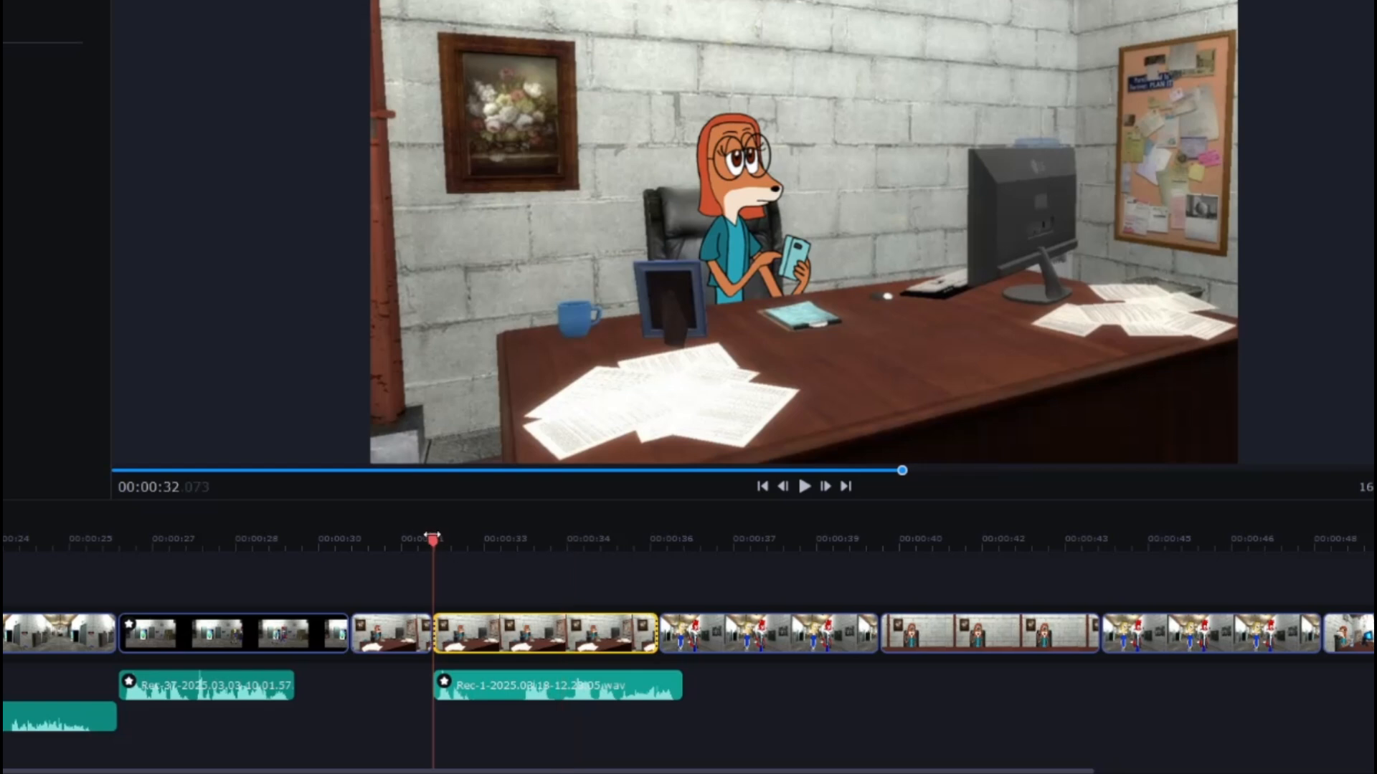
click(804, 488)
click(805, 488)
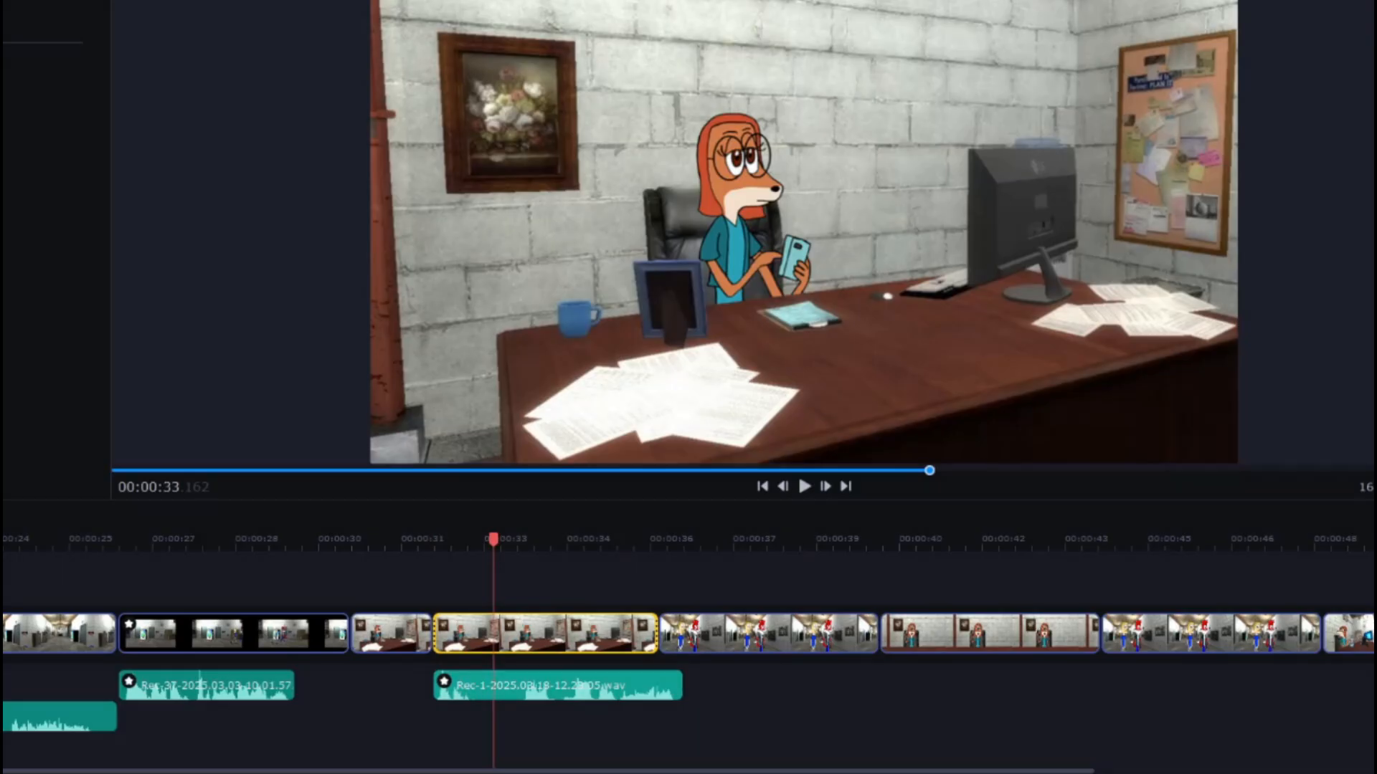
key(ctrl+b)
click(536, 542)
key(Delete)
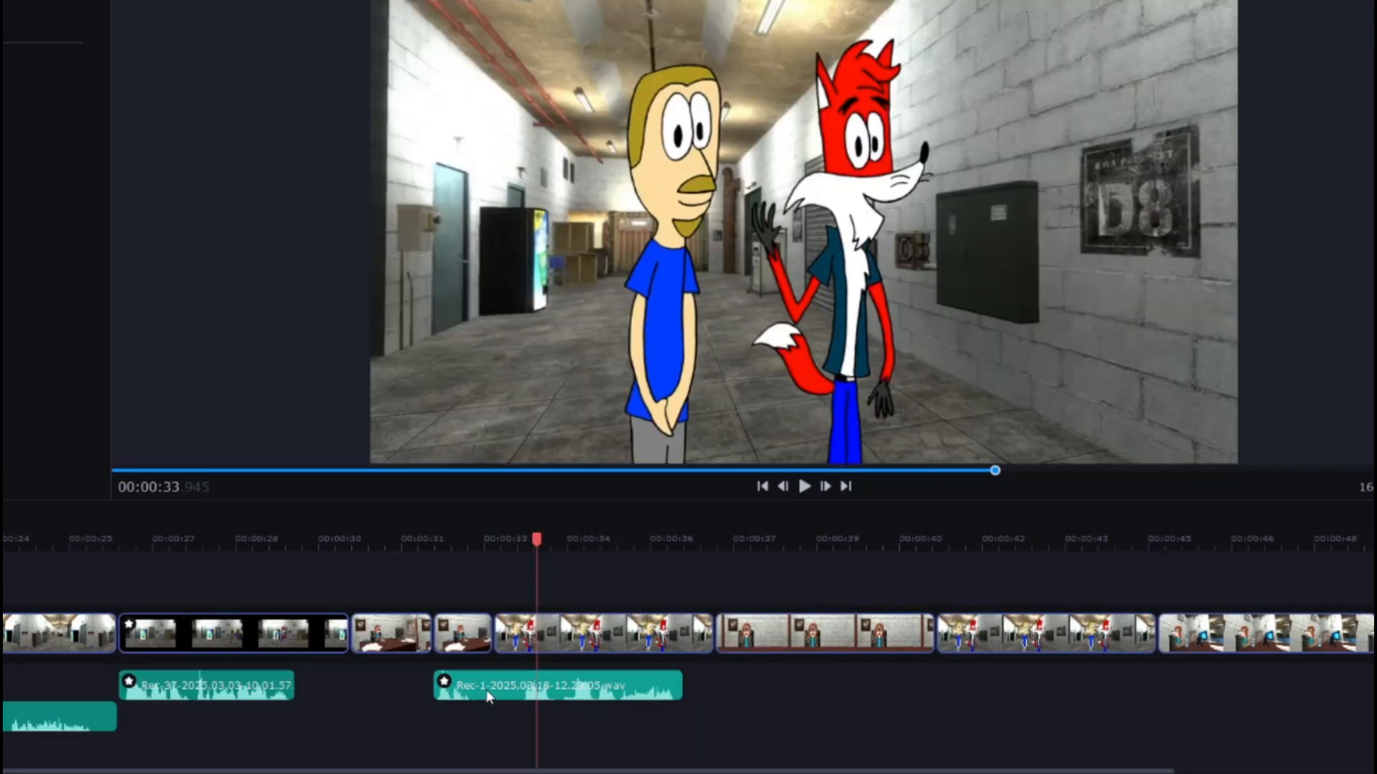
Step: Split the voice recording where 9.png ends, cut the second part's opening up to 00:00:33.555, and close the gap between the parts
click(492, 690)
key(ctrl+b)
drag(496, 711, 518, 710)
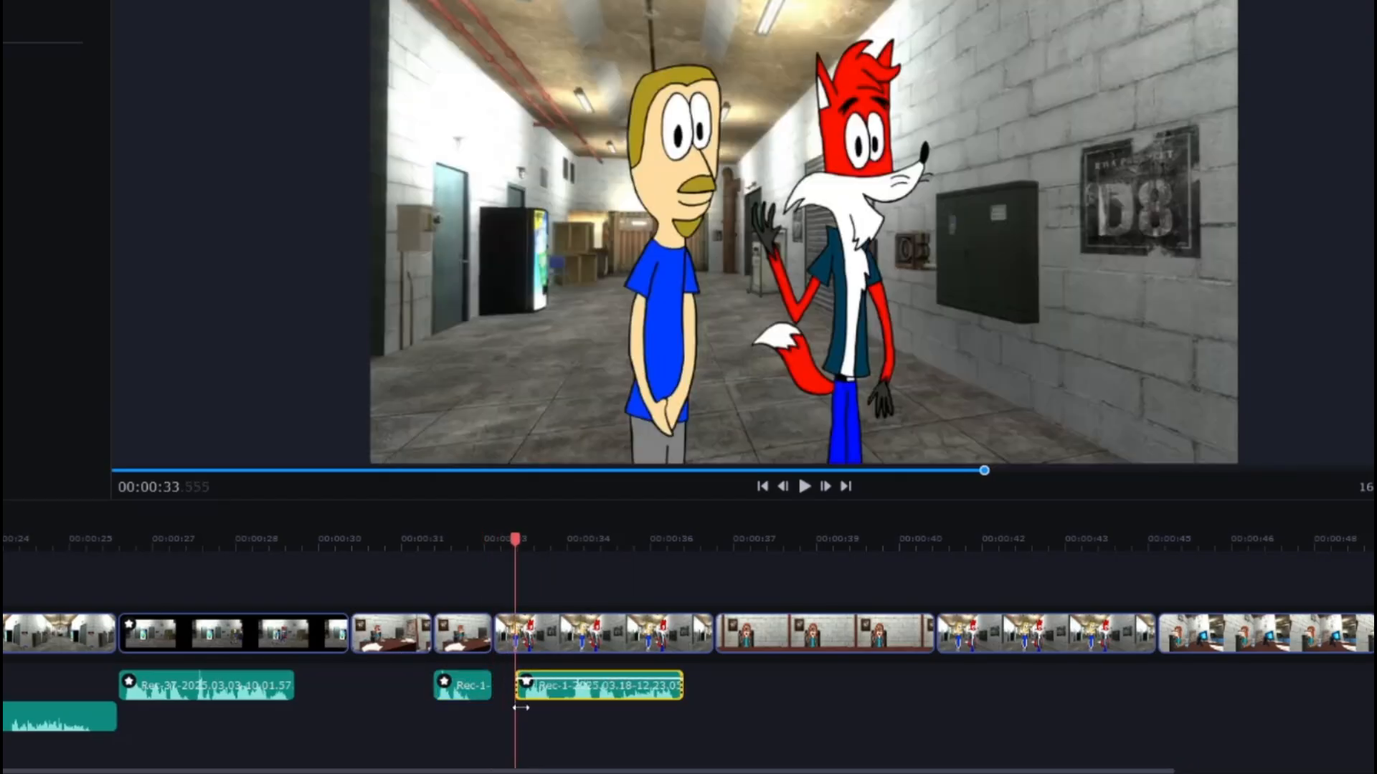
drag(560, 699, 538, 697)
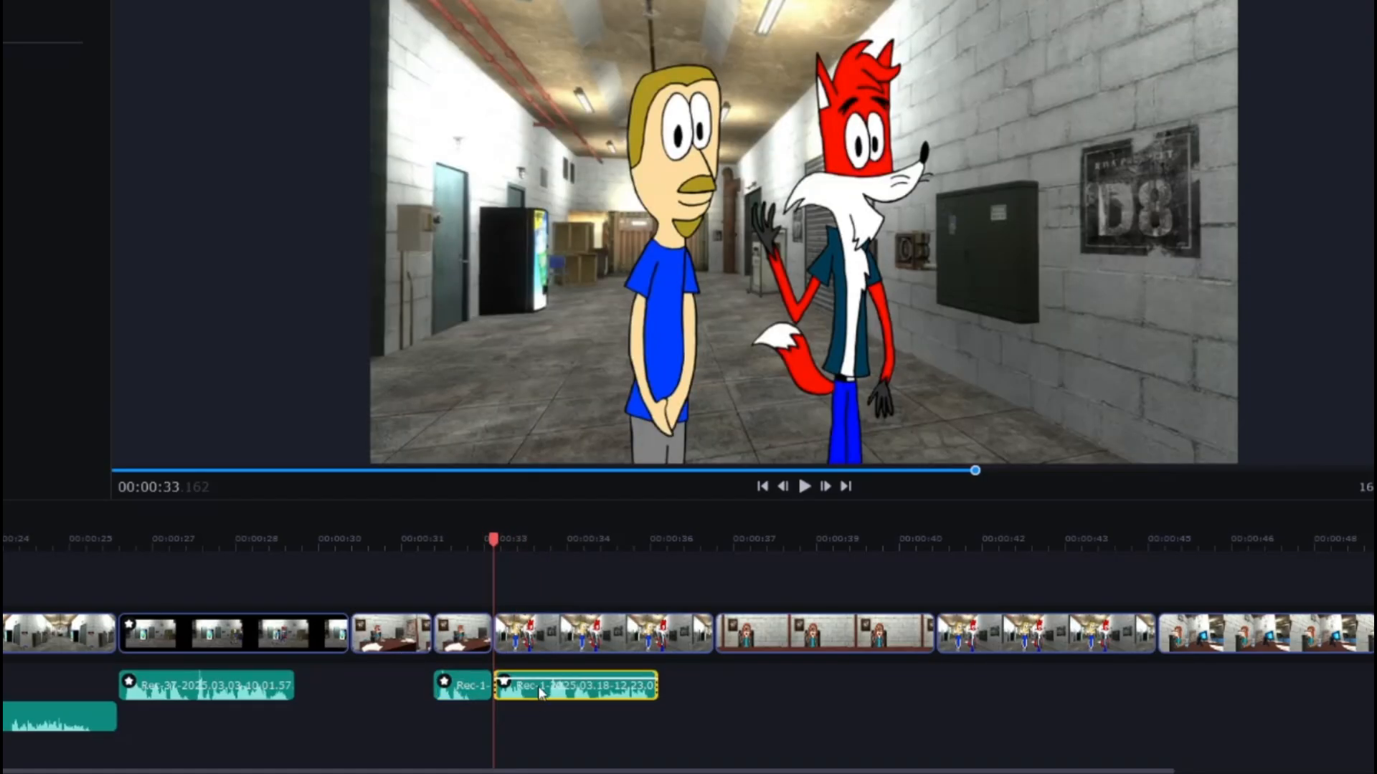
Step: Shorten the 10.png clip to end together with the voice recording, and play back the transition to 11.png
click(684, 634)
drag(712, 634, 659, 634)
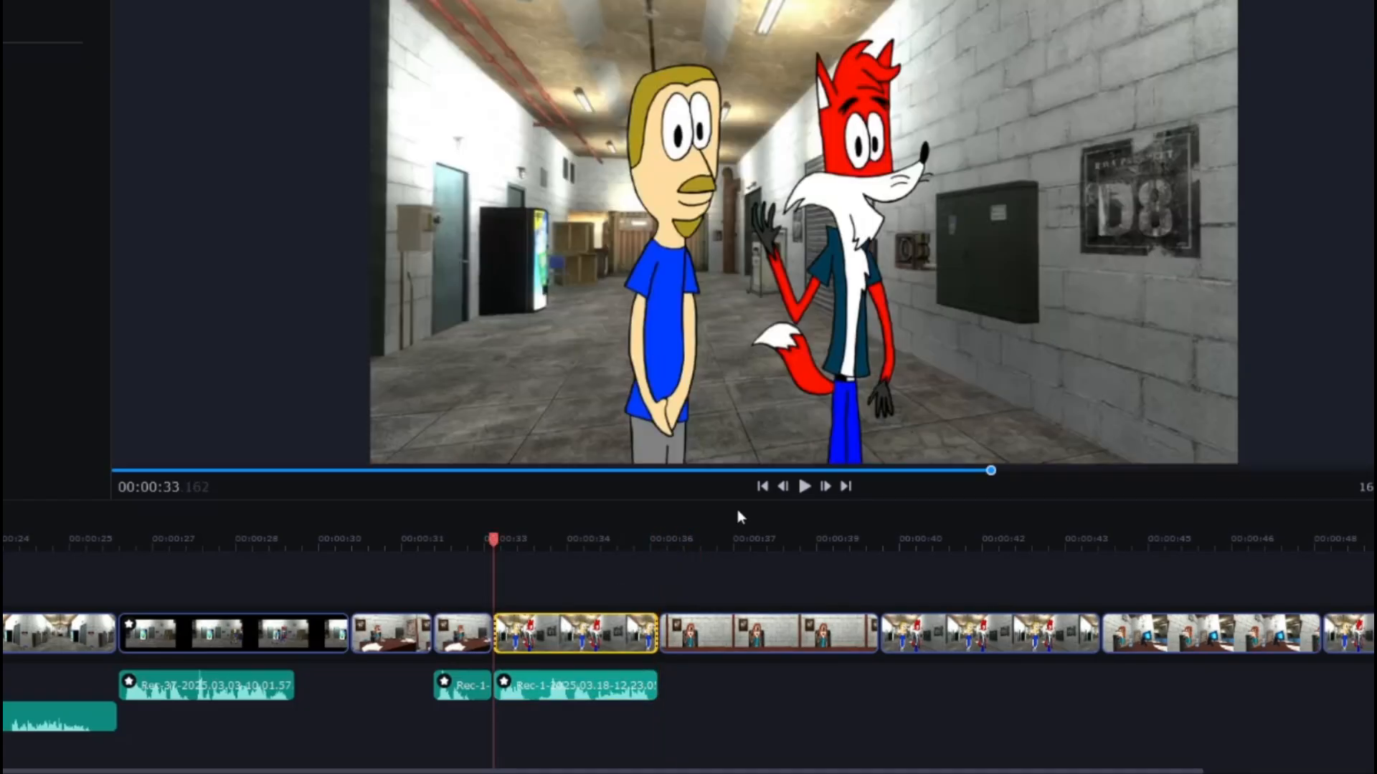
click(803, 487)
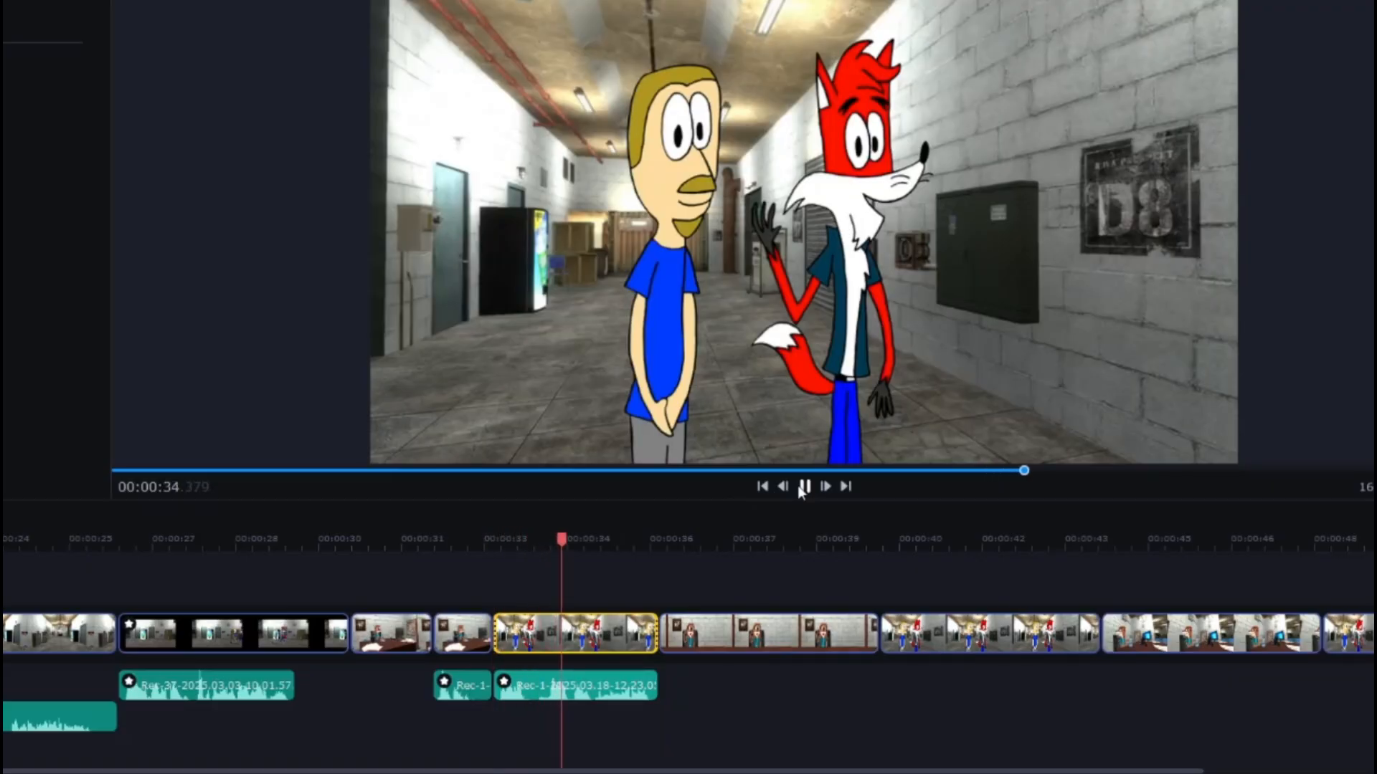
key(space)
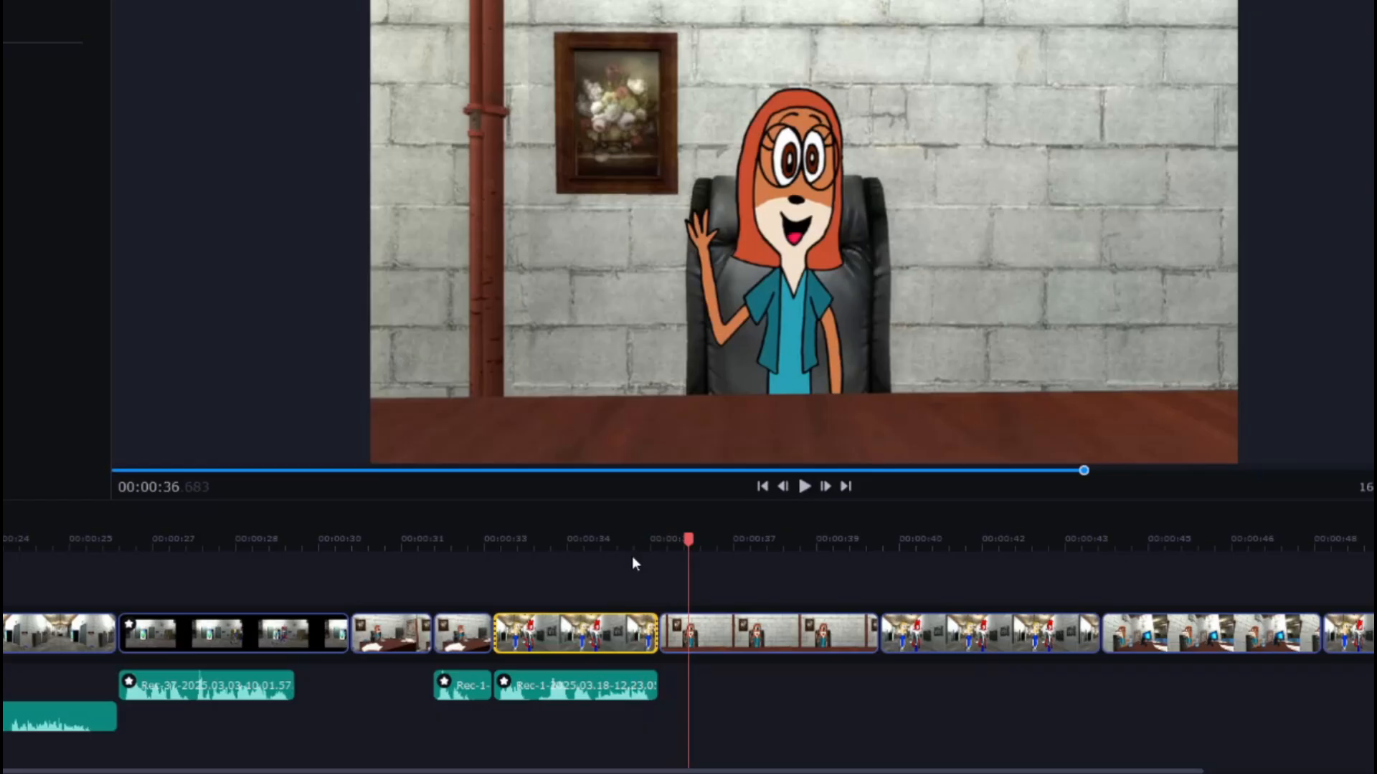
Step: Extend the end of the 10.png clip to 00:00:36.683, past the voice recording, and play back the timing
drag(656, 634, 687, 634)
click(612, 628)
click(805, 486)
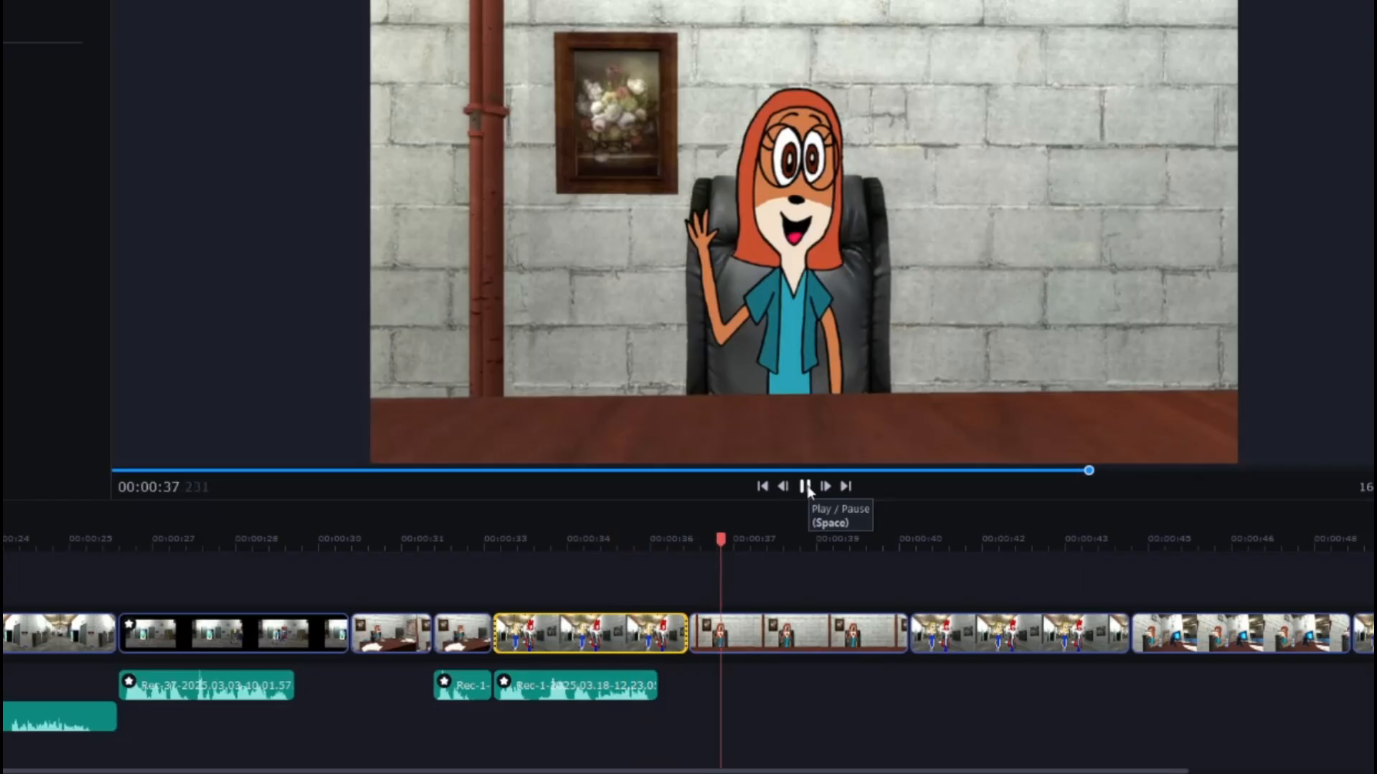
click(805, 487)
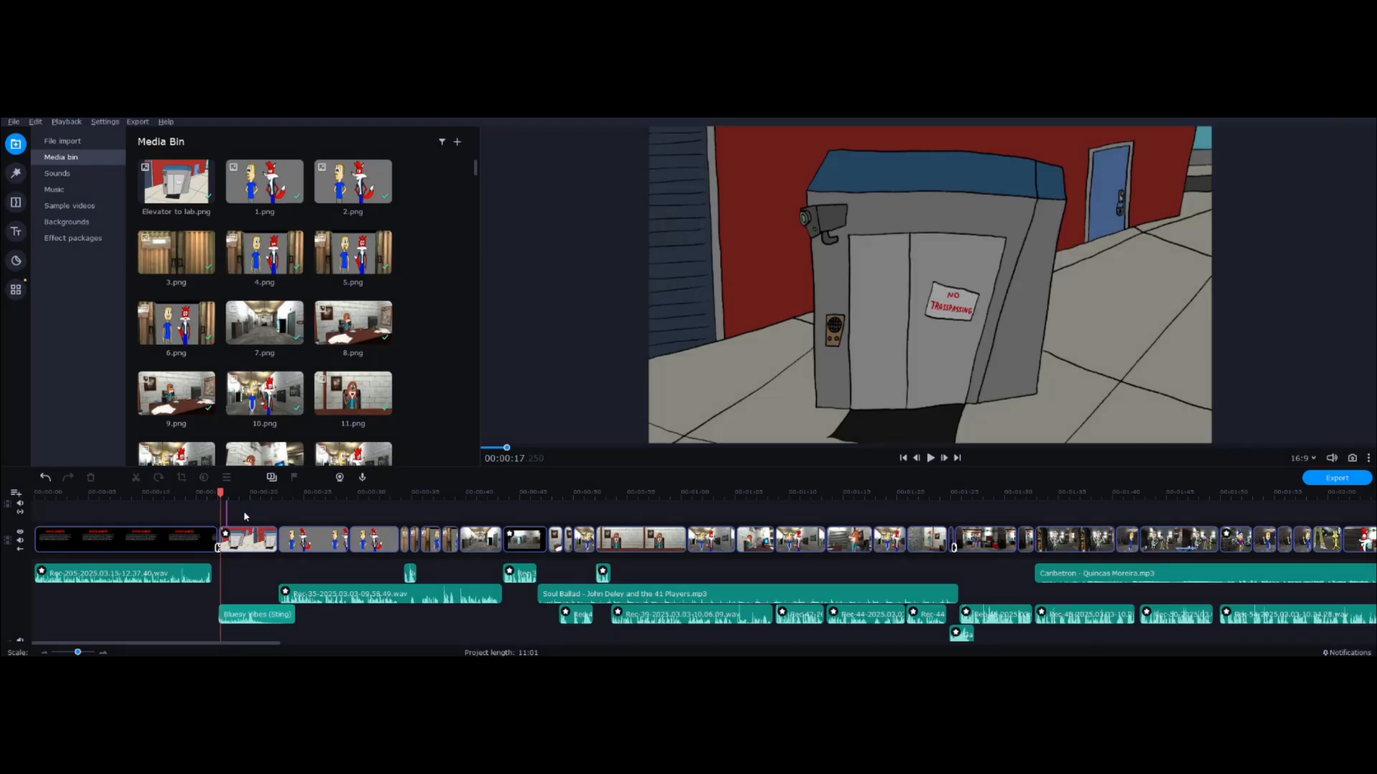
Step: Play back the fully edited project from about 00:01:24, around the end of the Soul Ballad music
drag(220, 492, 941, 505)
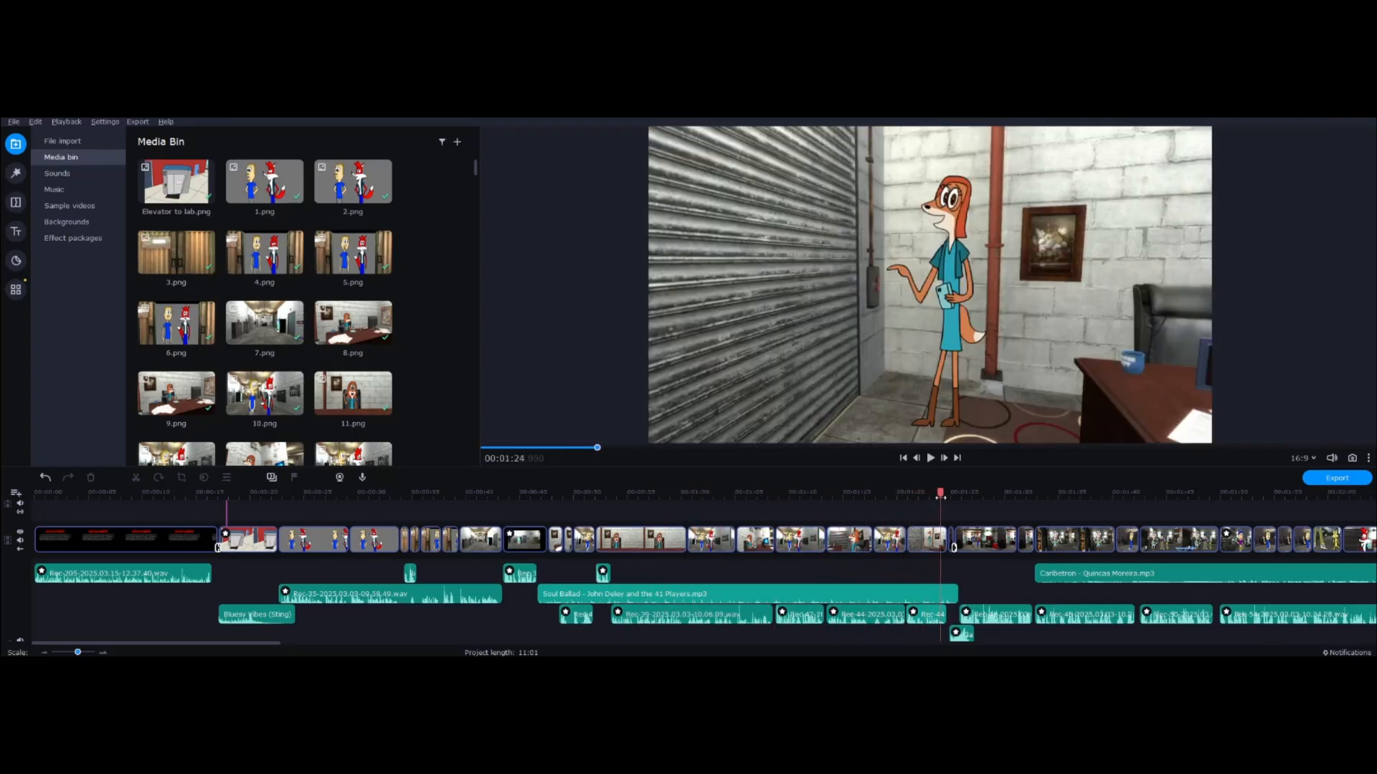
click(930, 457)
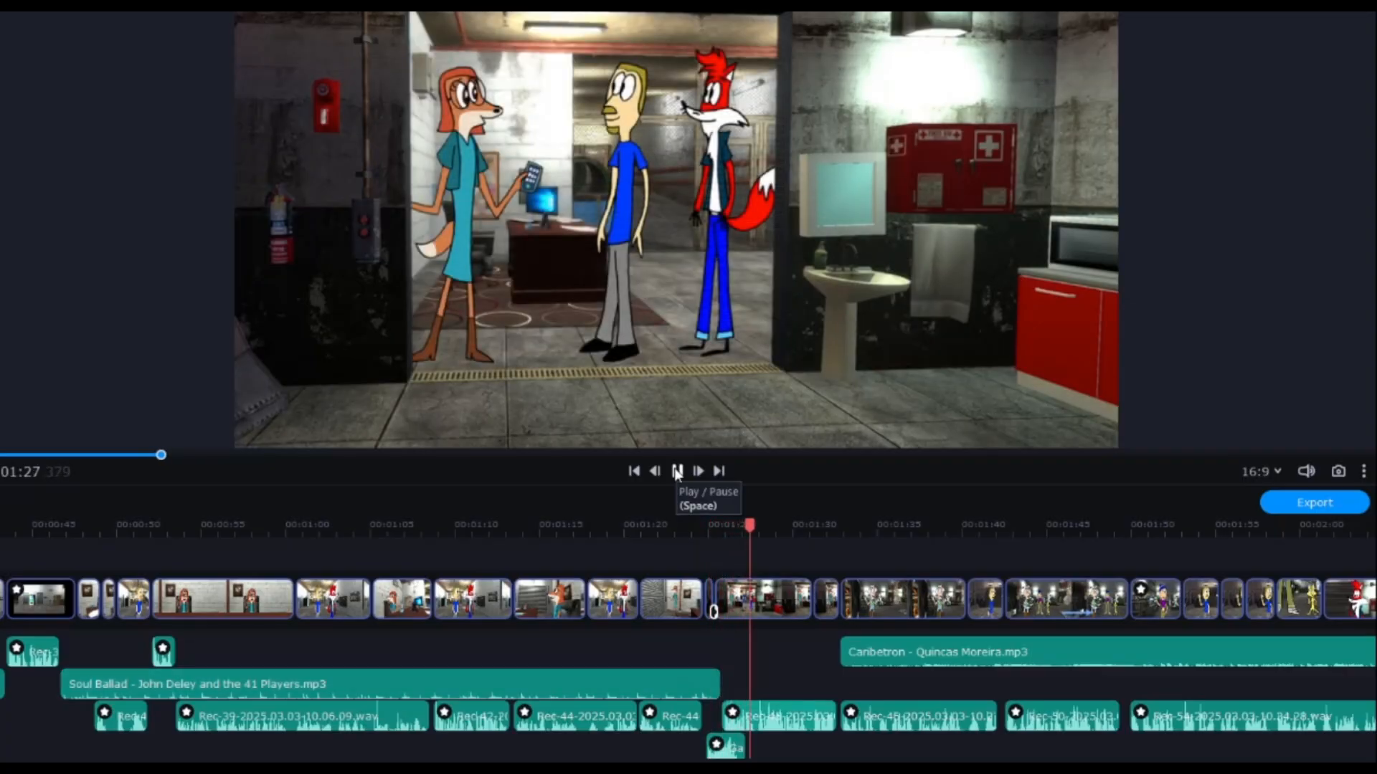
Step: Stop the playback and scrub through the scenes under the Canbetron music from about 00:01:34 to 00:03:05
click(676, 471)
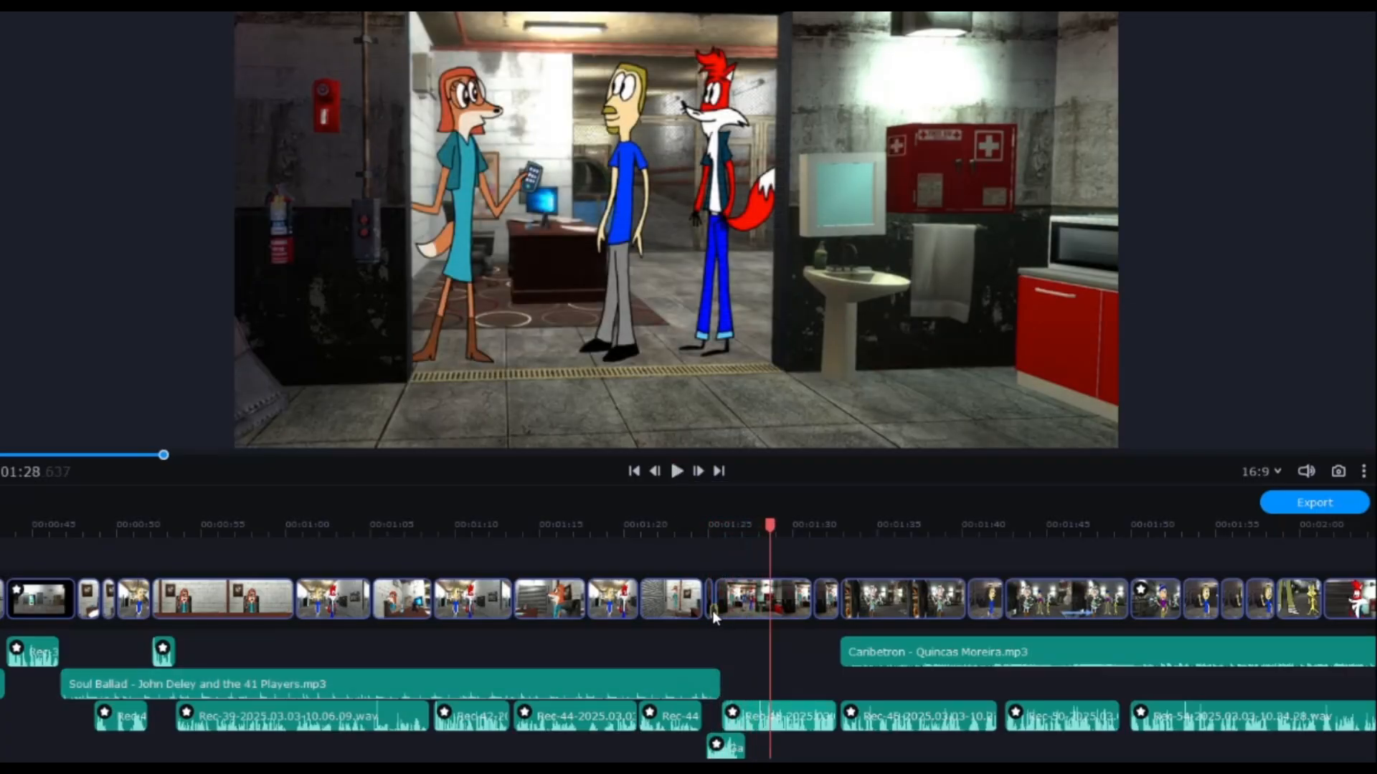
click(739, 608)
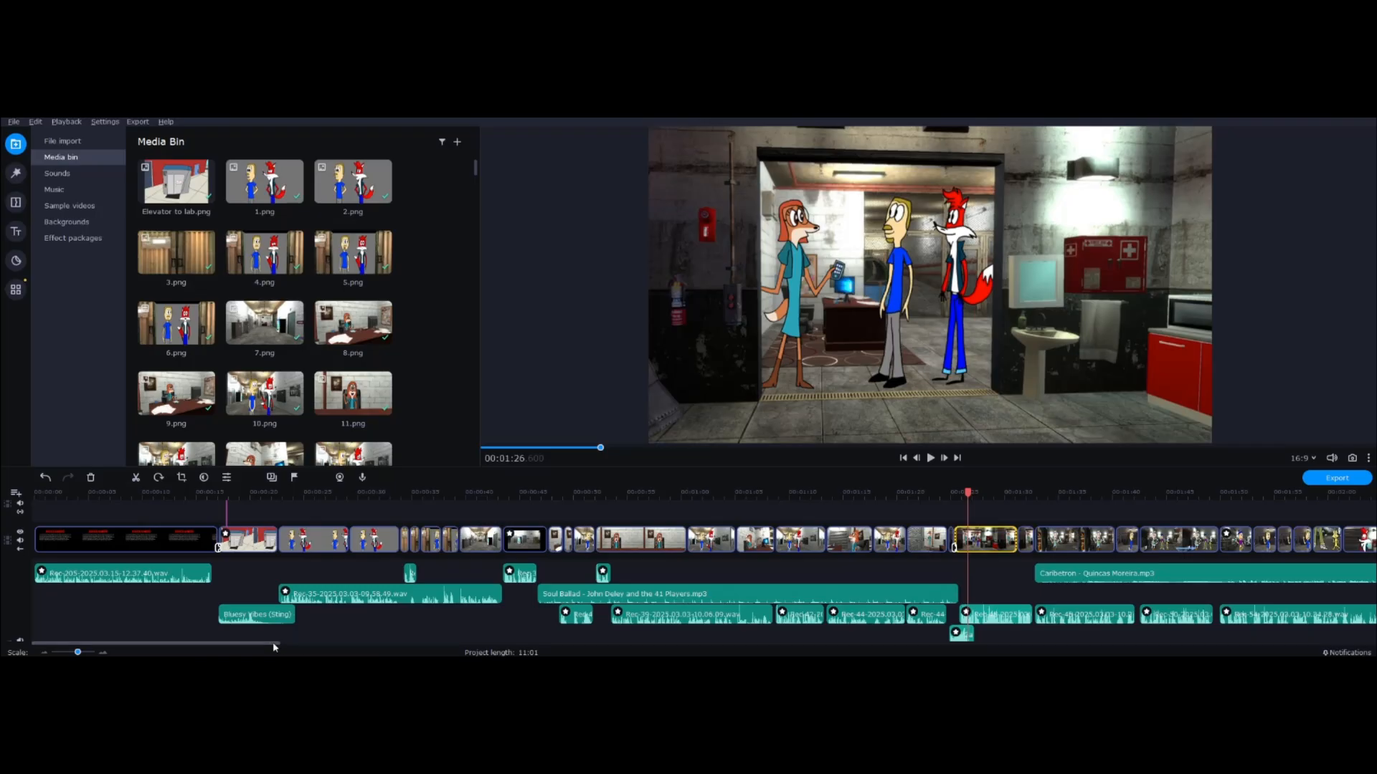
drag(275, 647, 414, 636)
click(283, 578)
click(280, 493)
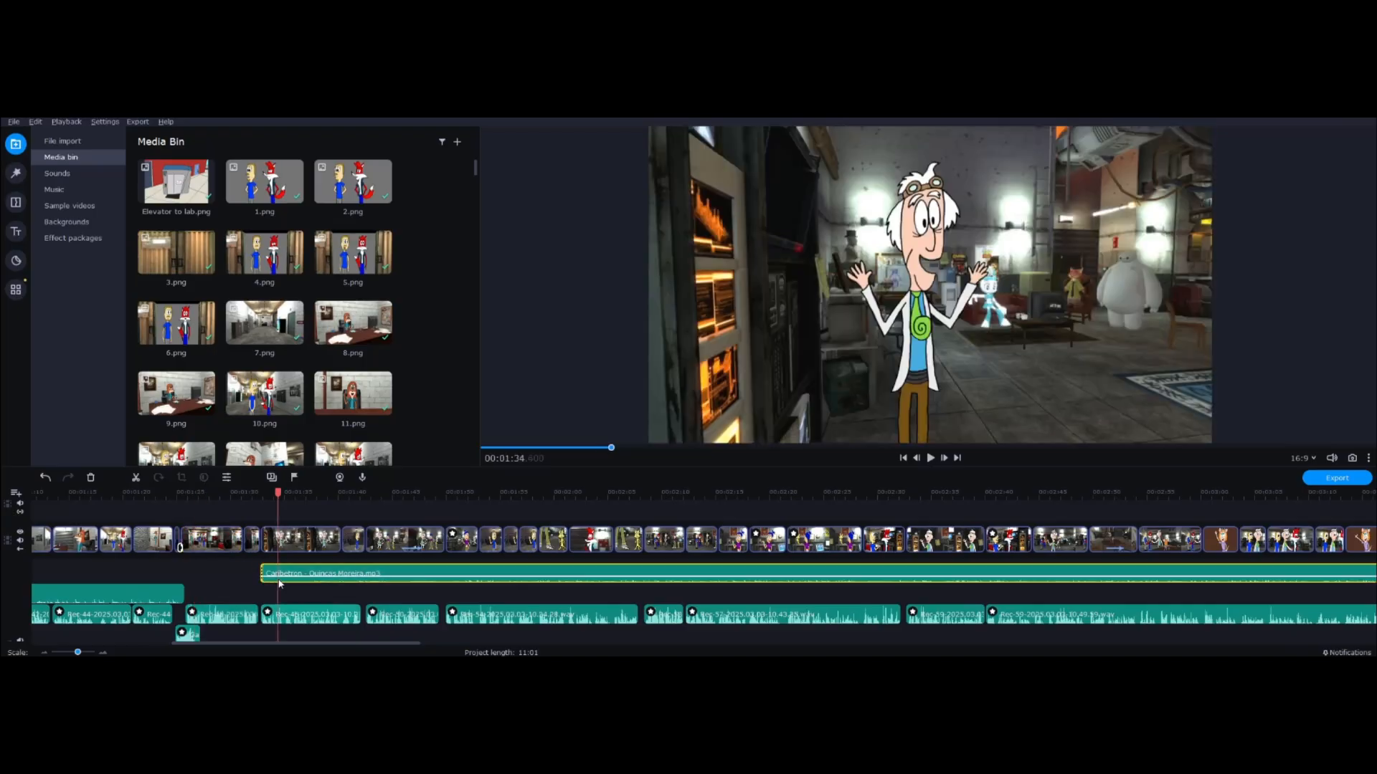
drag(327, 493, 1254, 563)
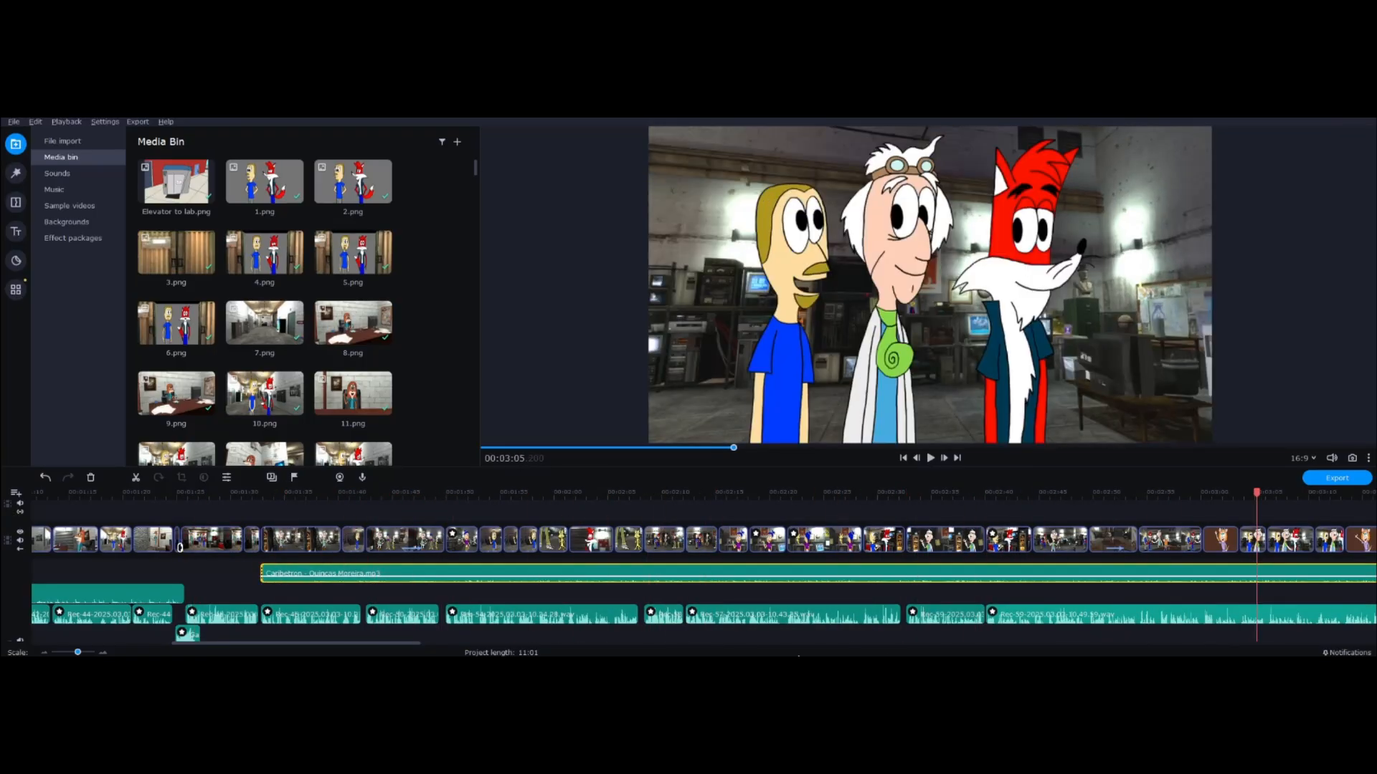
Step: Scrub through the following scenes to 00:04:01 and 00:04:12, and preview the picture clip at about 00:04:17
drag(411, 642, 540, 652)
click(623, 539)
drag(623, 502, 1162, 521)
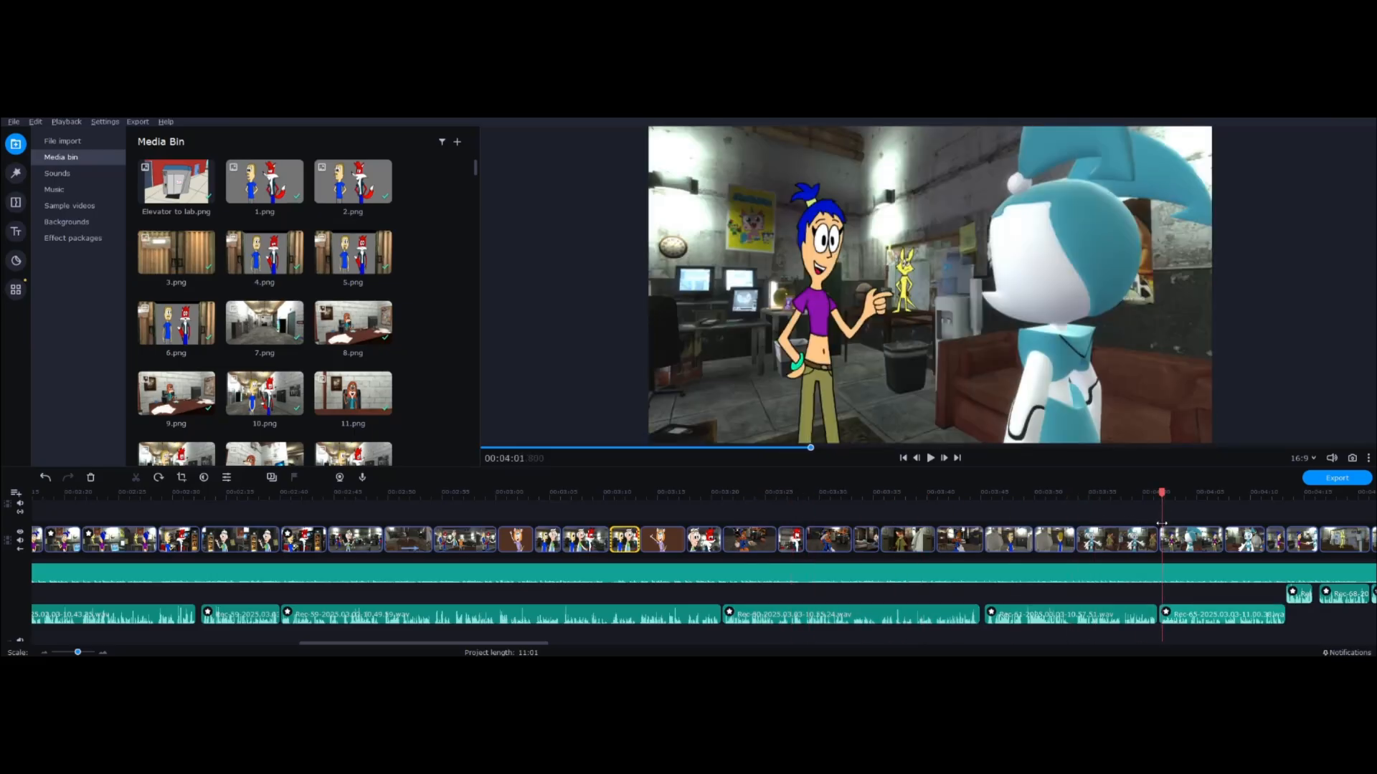
drag(1209, 529, 1281, 525)
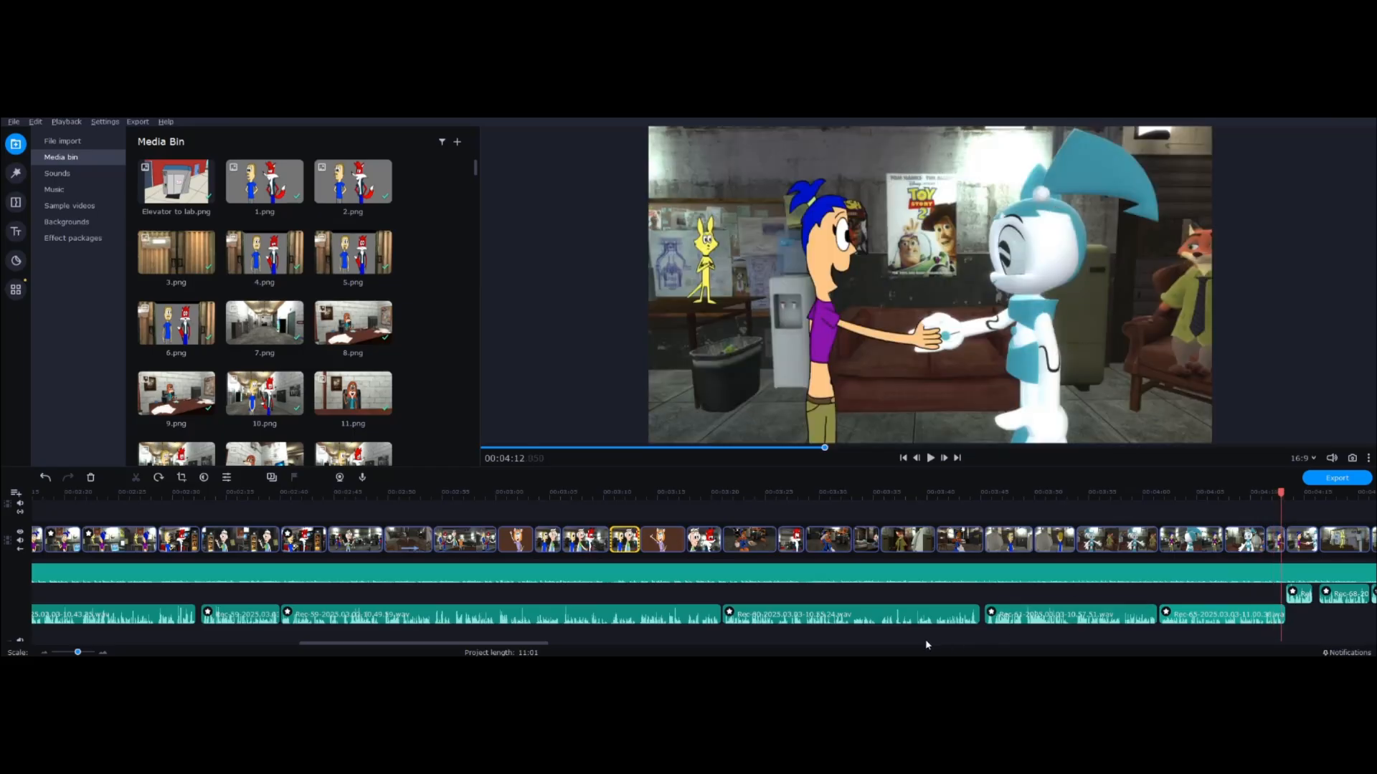
drag(525, 645, 604, 645)
click(867, 542)
click(898, 545)
Step: Preview the picture clips at about 00:04:55 and 00:04:56, and play back the villain's screen scene up to 00:05:29
drag(573, 644, 713, 648)
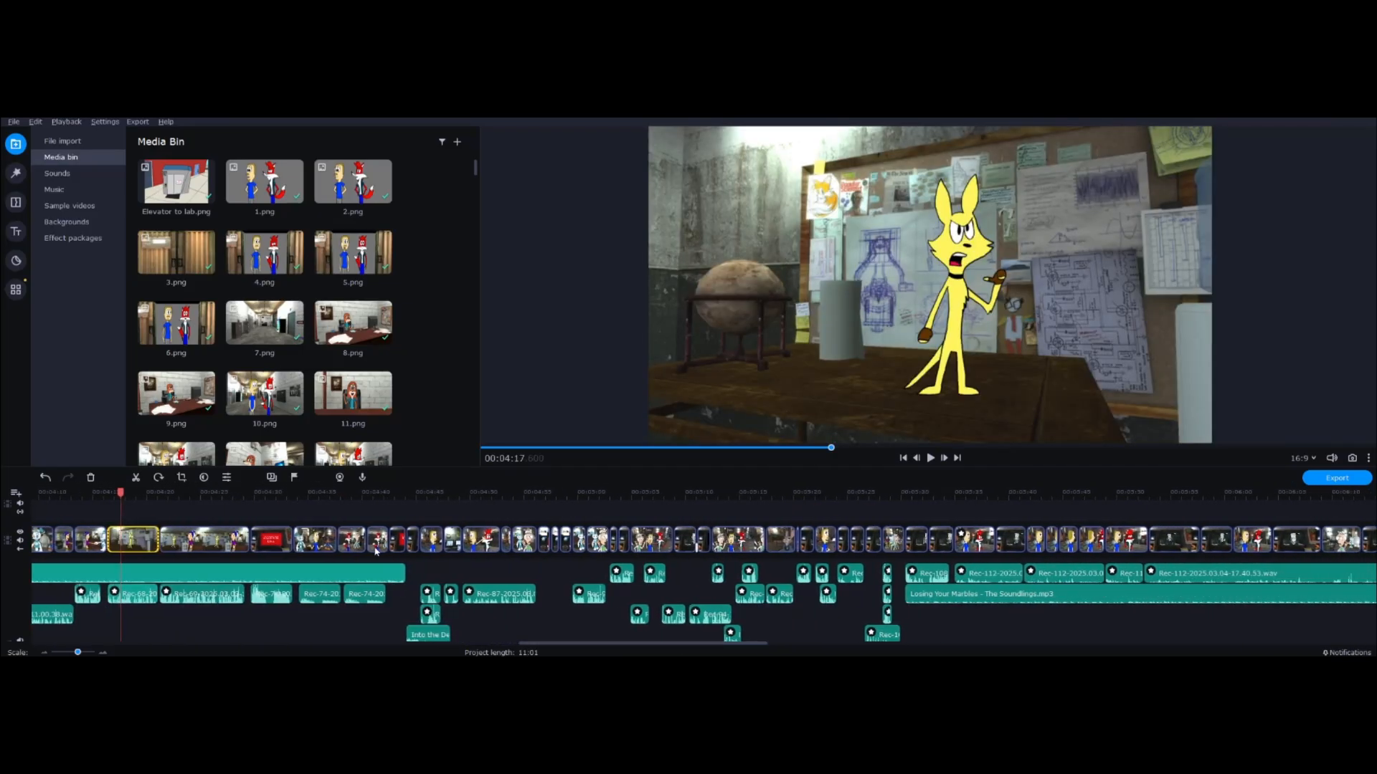
click(525, 541)
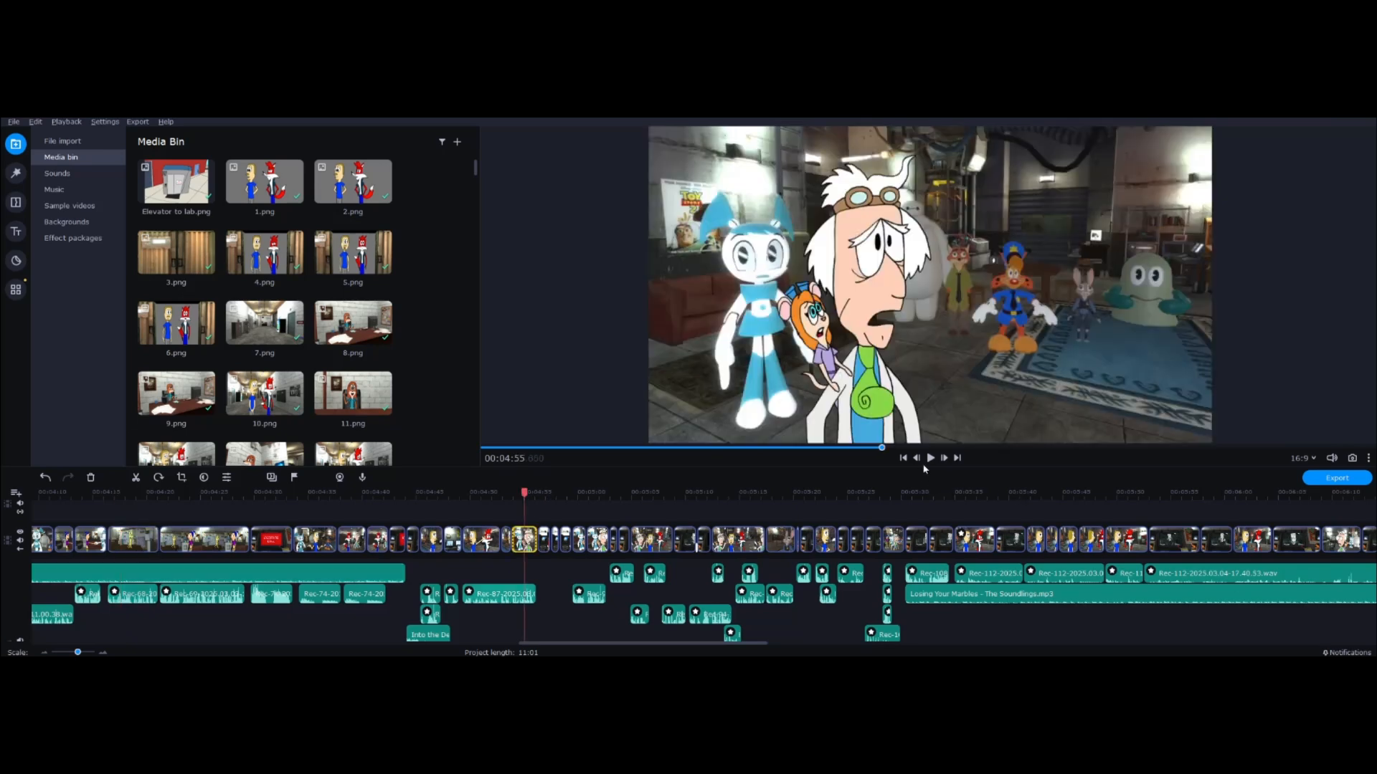
click(543, 541)
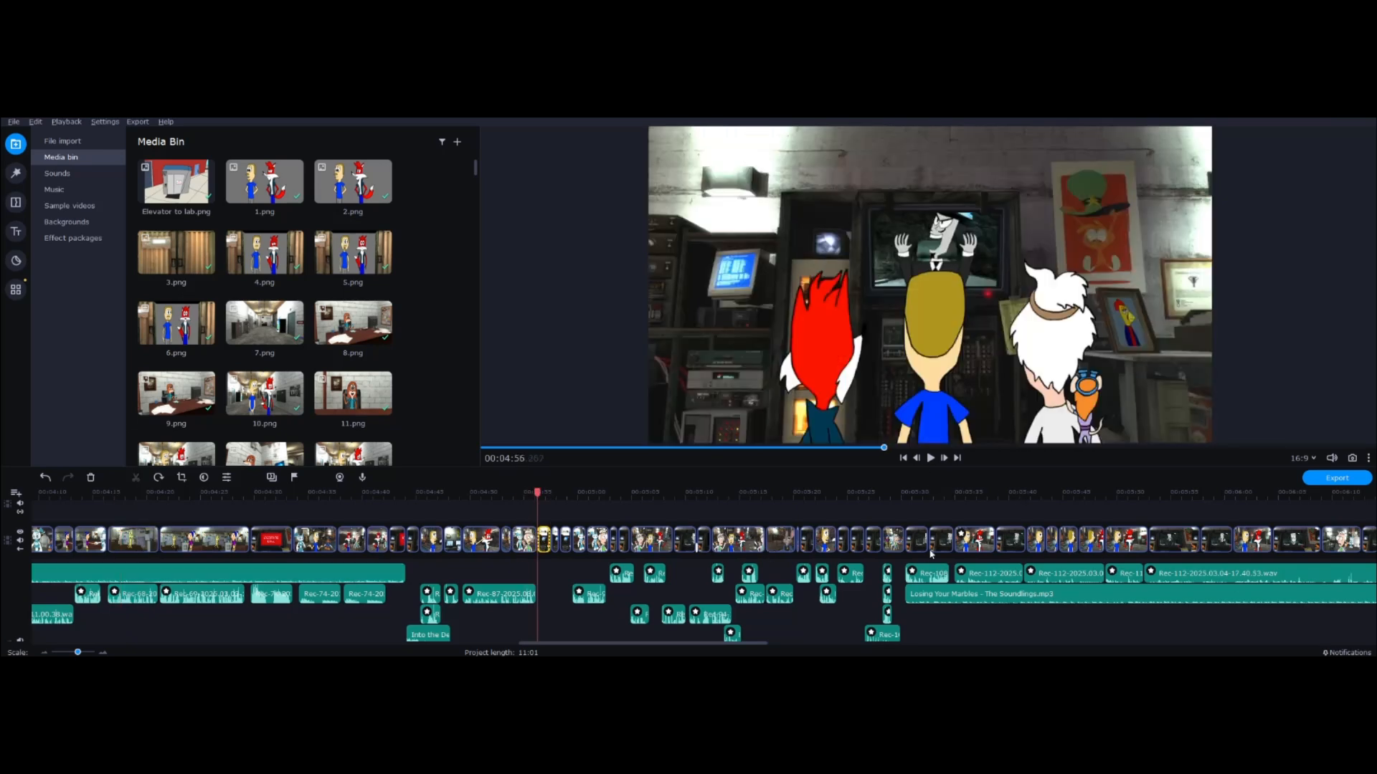
click(843, 541)
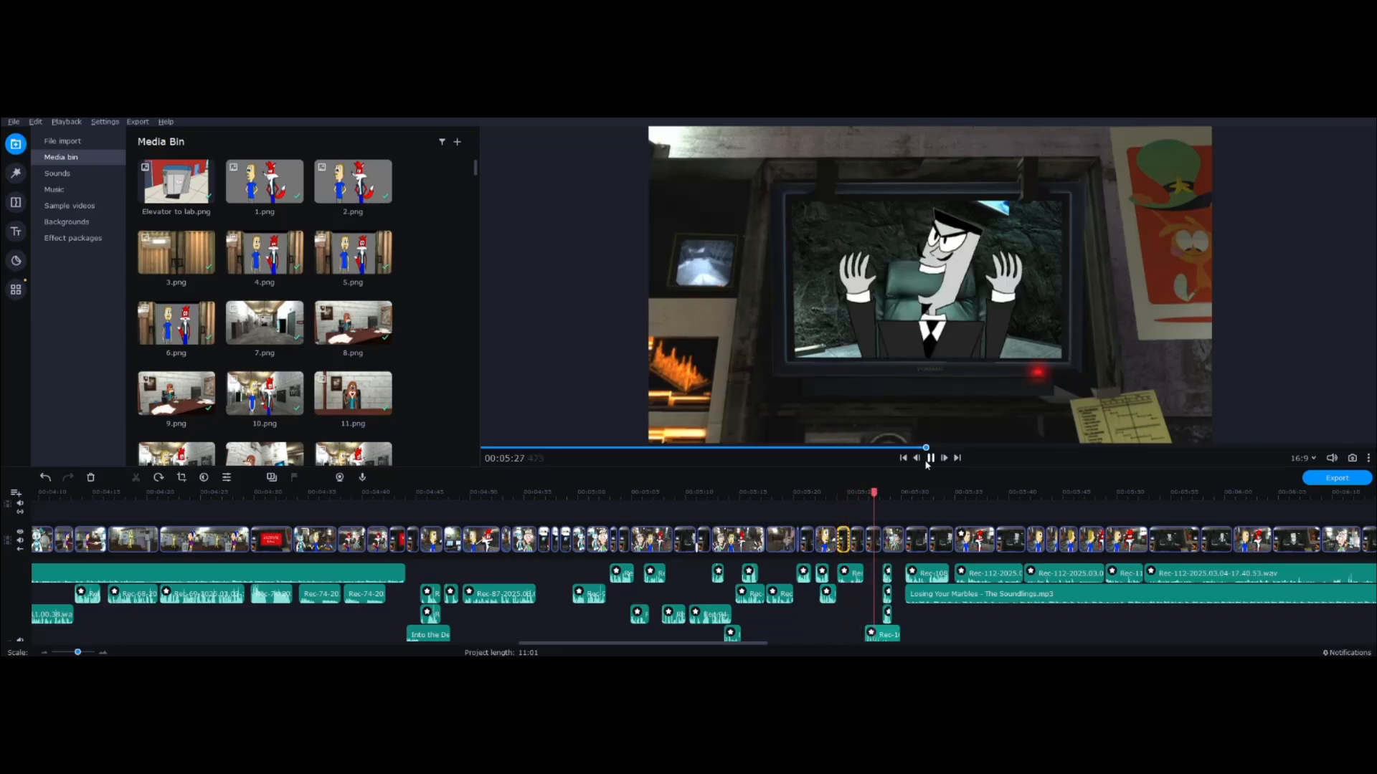
click(928, 461)
Step: Preview the end credits clip at the end of the timeline, at about 00:10:27
drag(765, 643, 1366, 646)
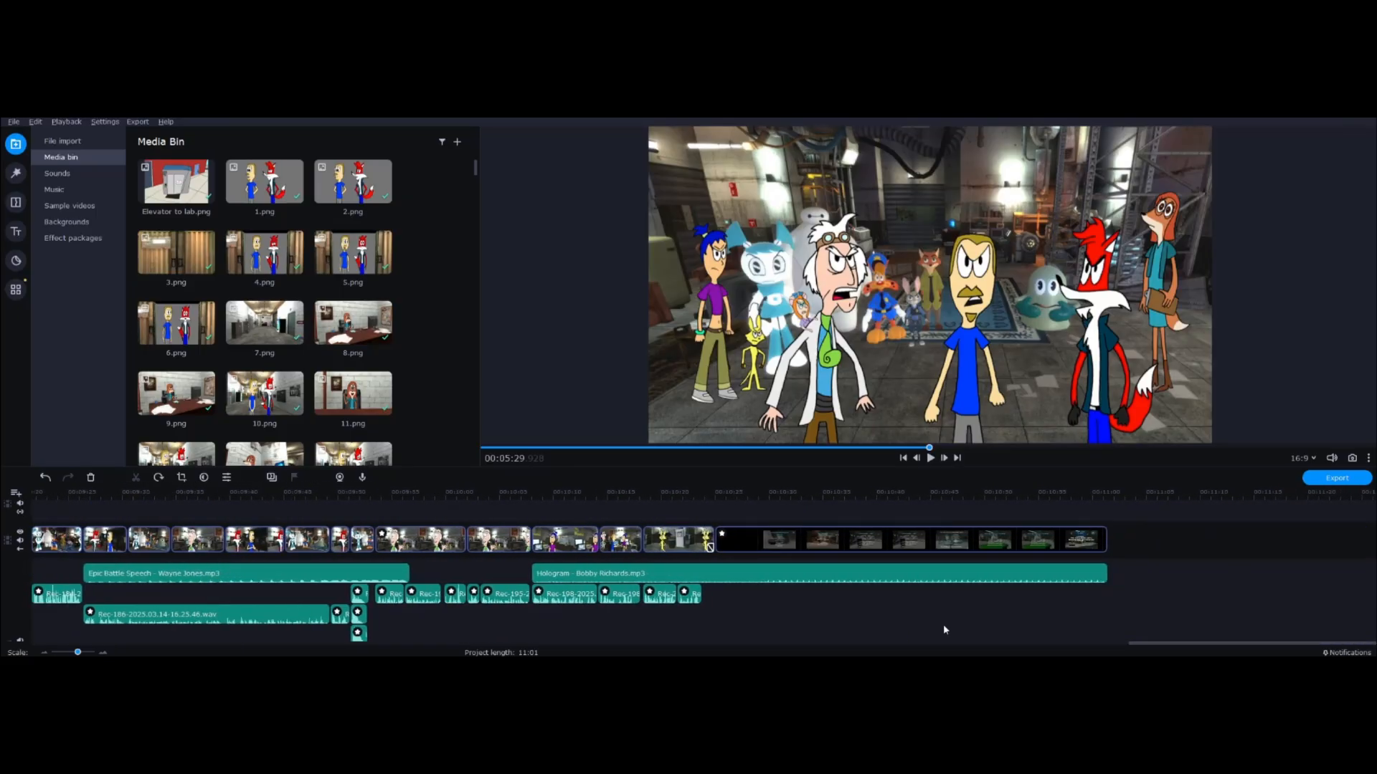
click(714, 545)
mouse_move(716, 503)
mouse_down()
mouse_move(1008, 486)
mouse_move(739, 490)
mouse_up()
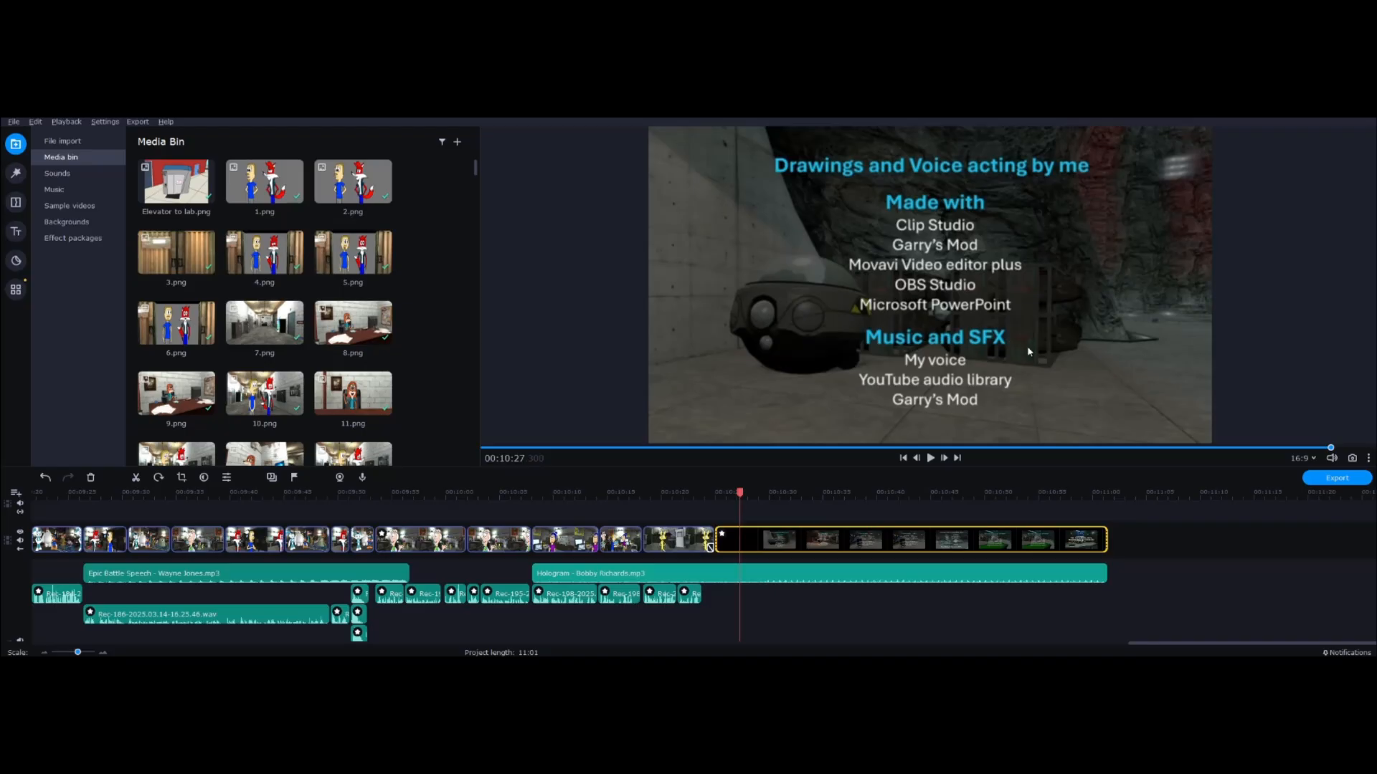